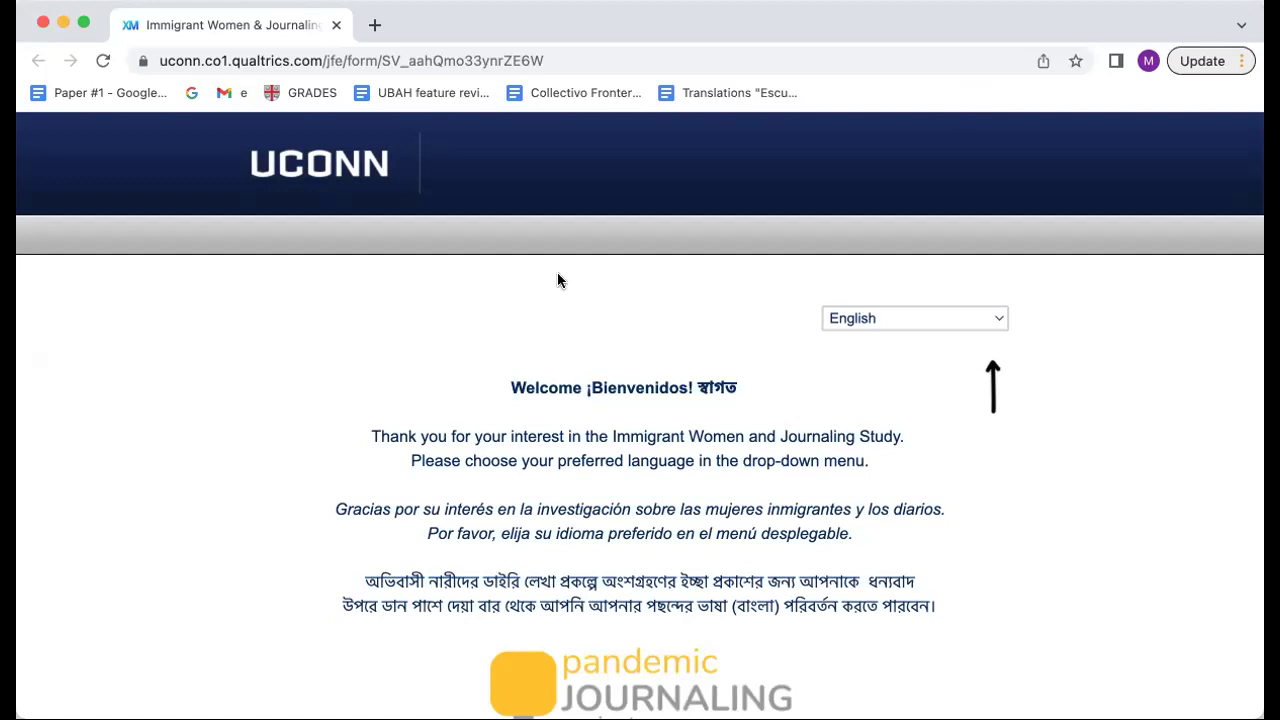
# Step: Scroll past the multilingual welcome page and continue to the eligibility questions
pyautogui.scroll(-3, 538, 505)
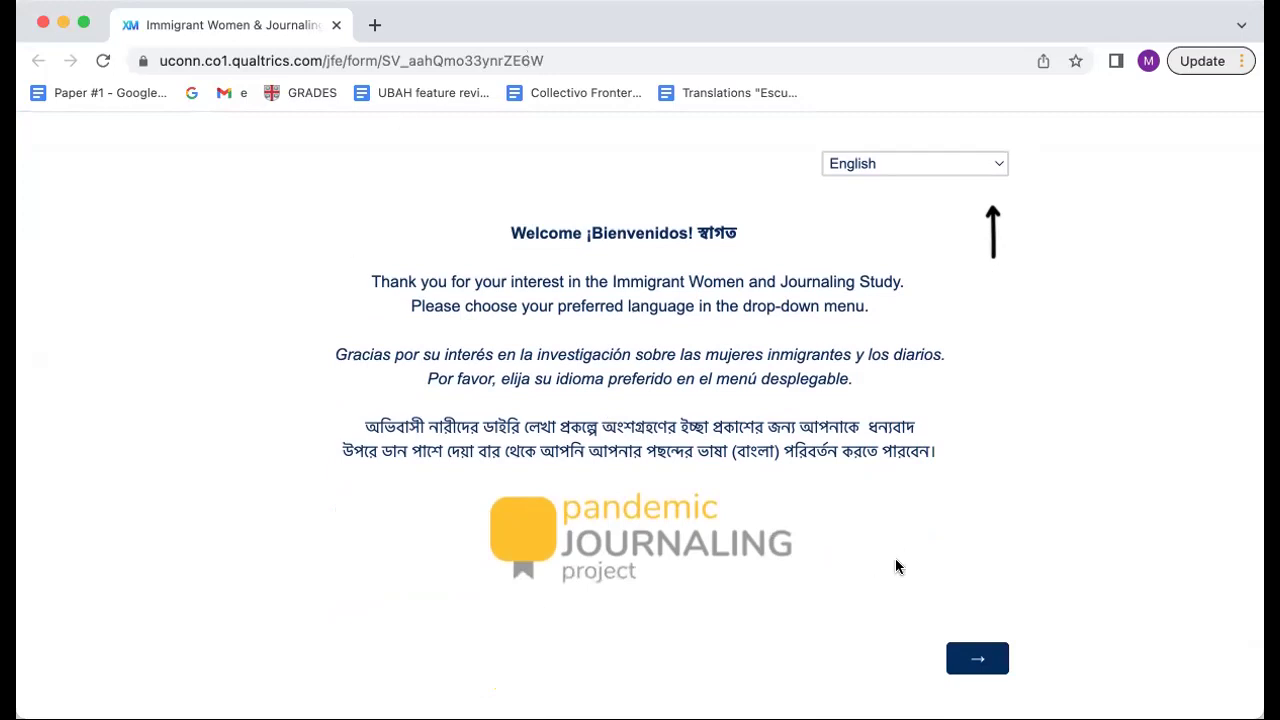
pyautogui.click(990, 661)
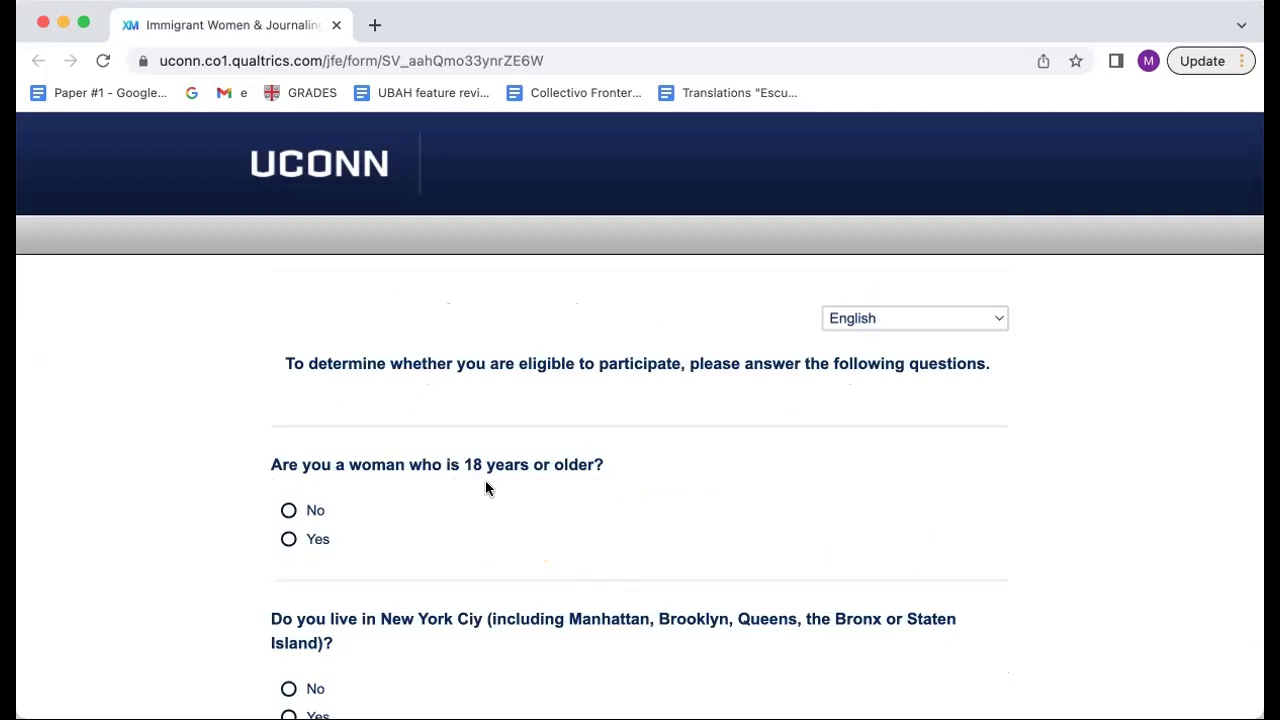
# Step: Answer Yes to being a woman 18 or older and to living in New York City
pyautogui.scroll(-2, 487, 488)
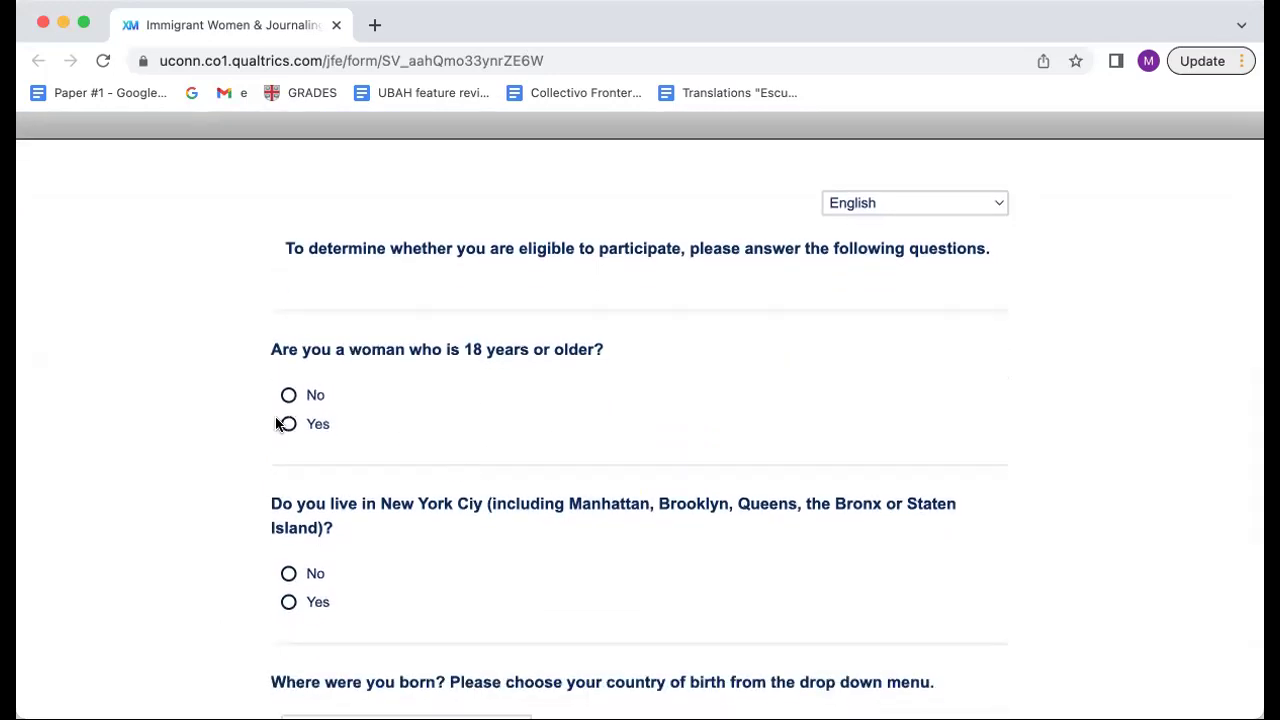
pyautogui.click(289, 424)
pyautogui.scroll(-2, 289, 424)
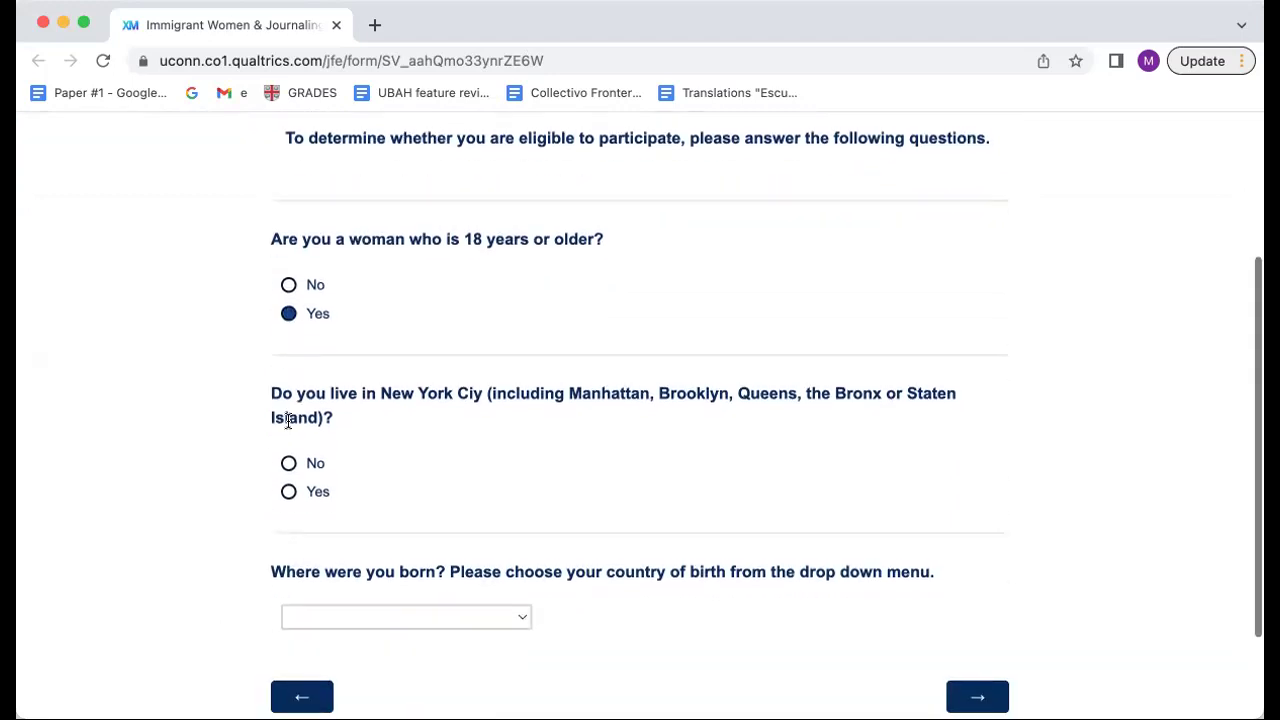
pyautogui.click(288, 493)
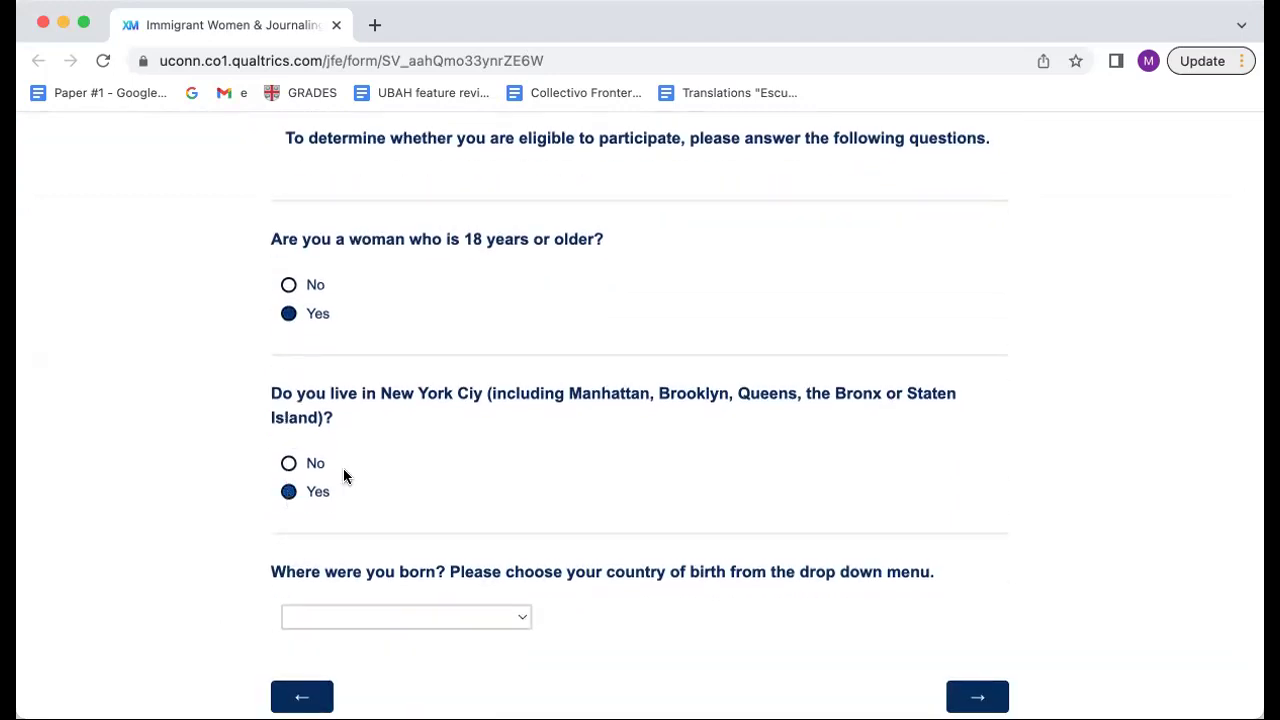
# Step: Select Mexico as country of birth and submit the eligibility answers
pyautogui.scroll(-2, 713, 440)
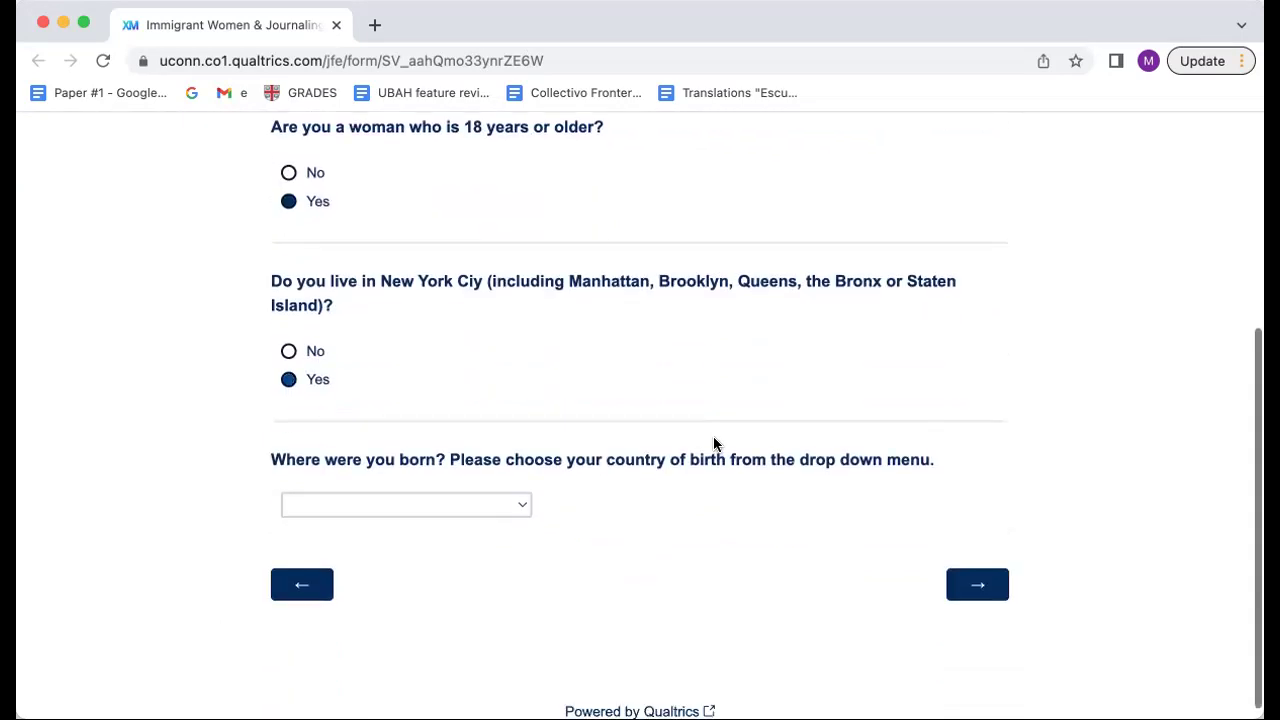
pyautogui.scroll(-1, 713, 443)
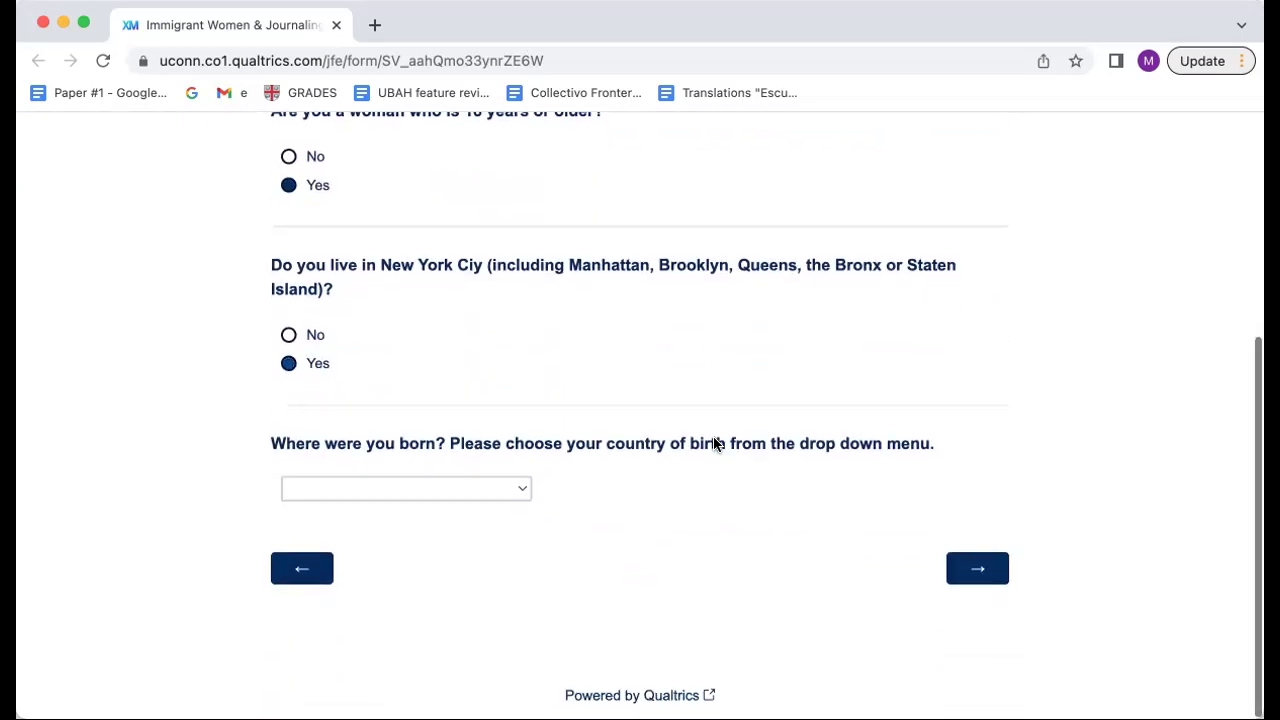
pyautogui.click(425, 490)
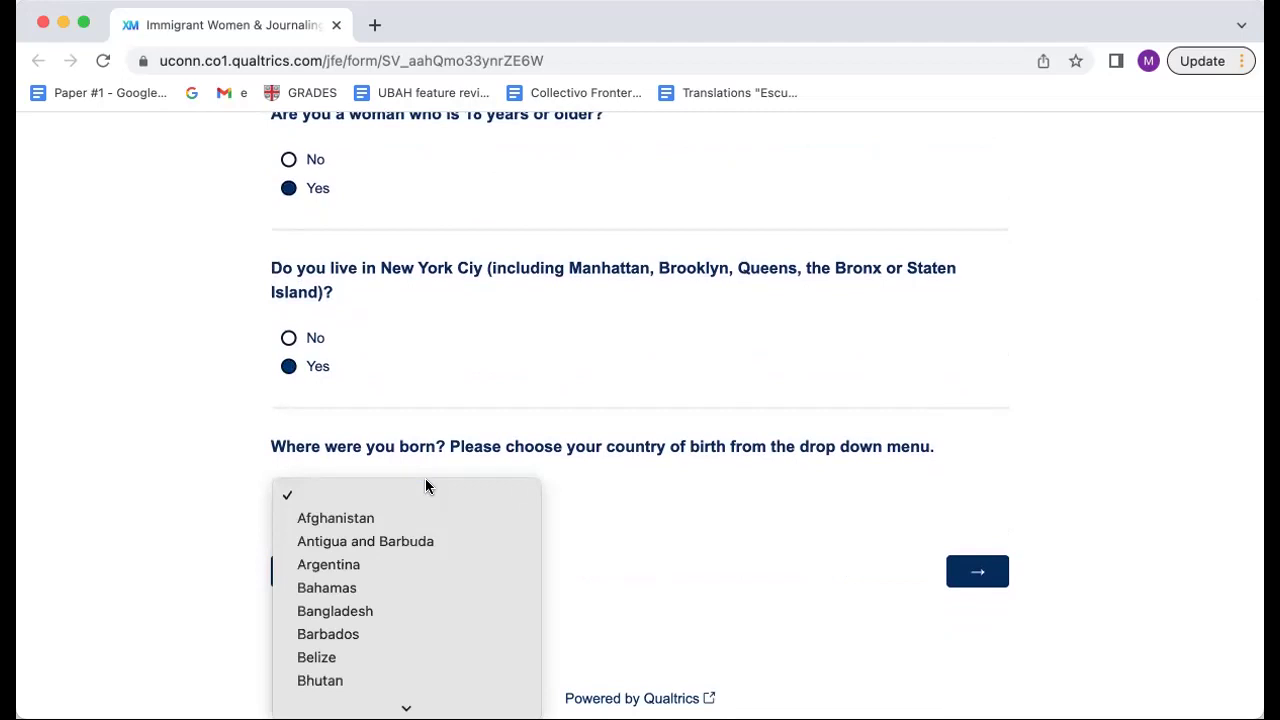
pyautogui.scroll(-10, 413, 534)
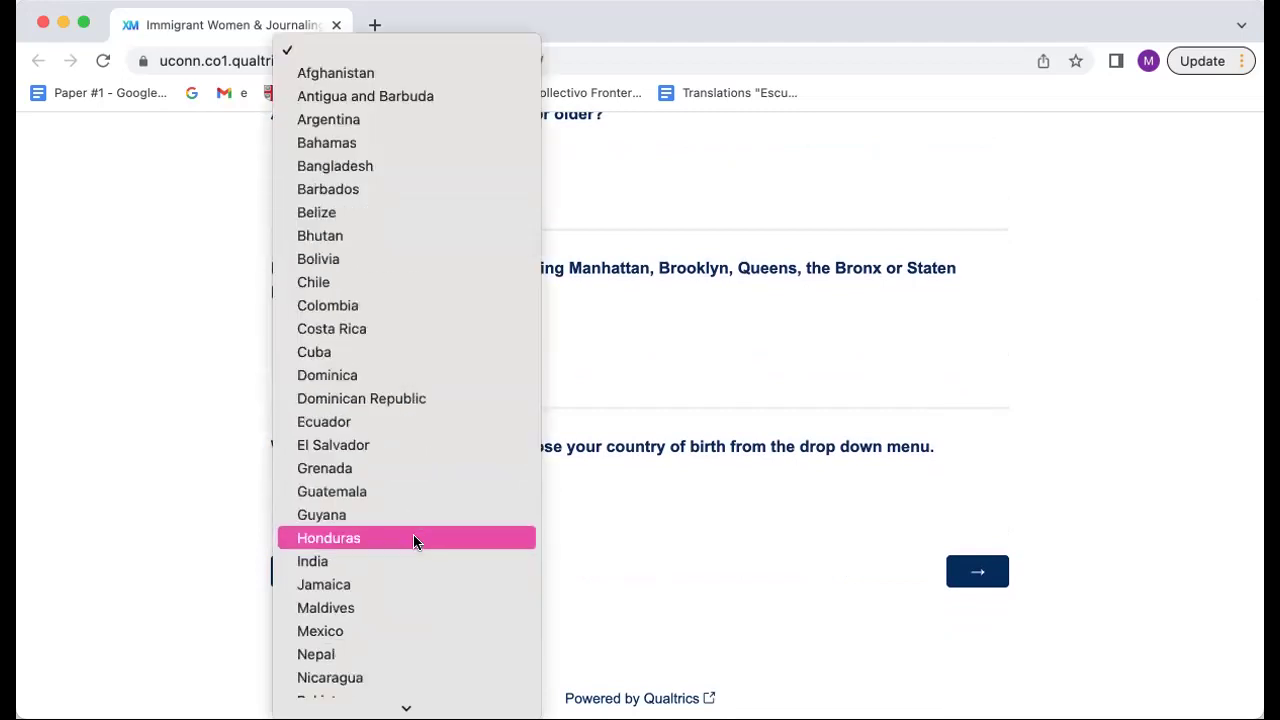
pyautogui.scroll(6, 414, 294)
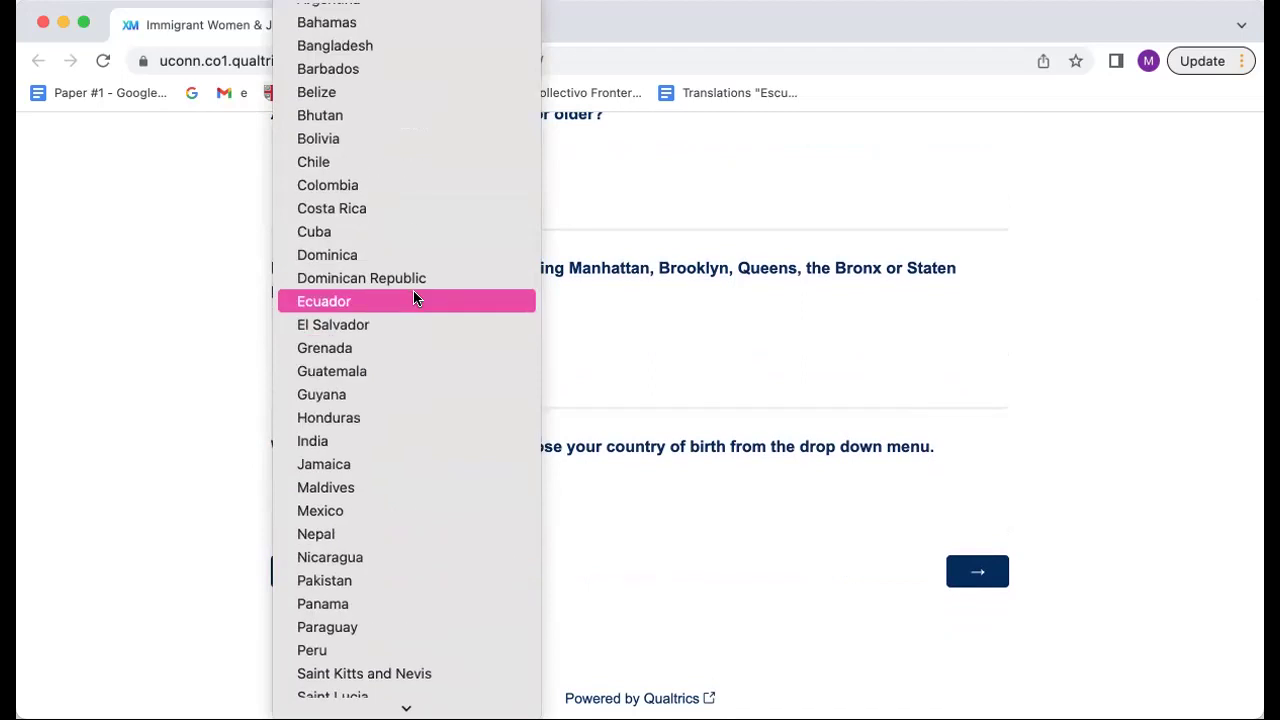
pyautogui.scroll(-4, 414, 294)
pyautogui.click(357, 420)
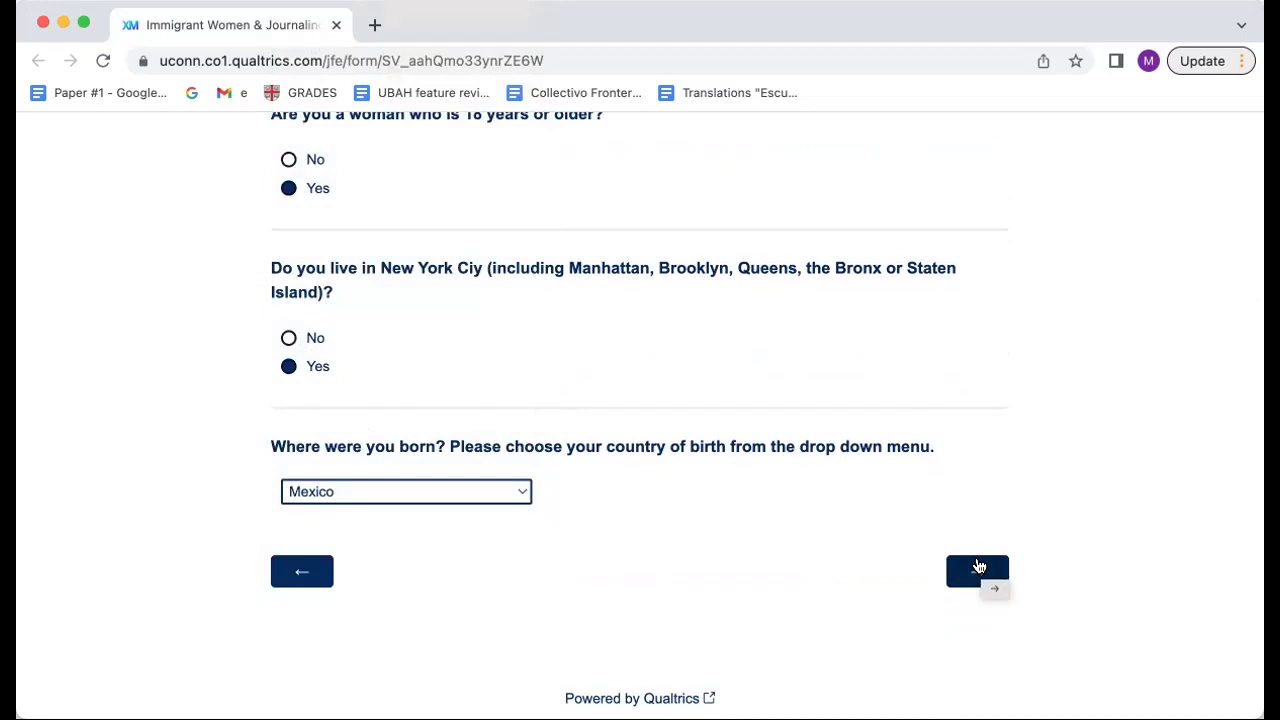
pyautogui.click(979, 567)
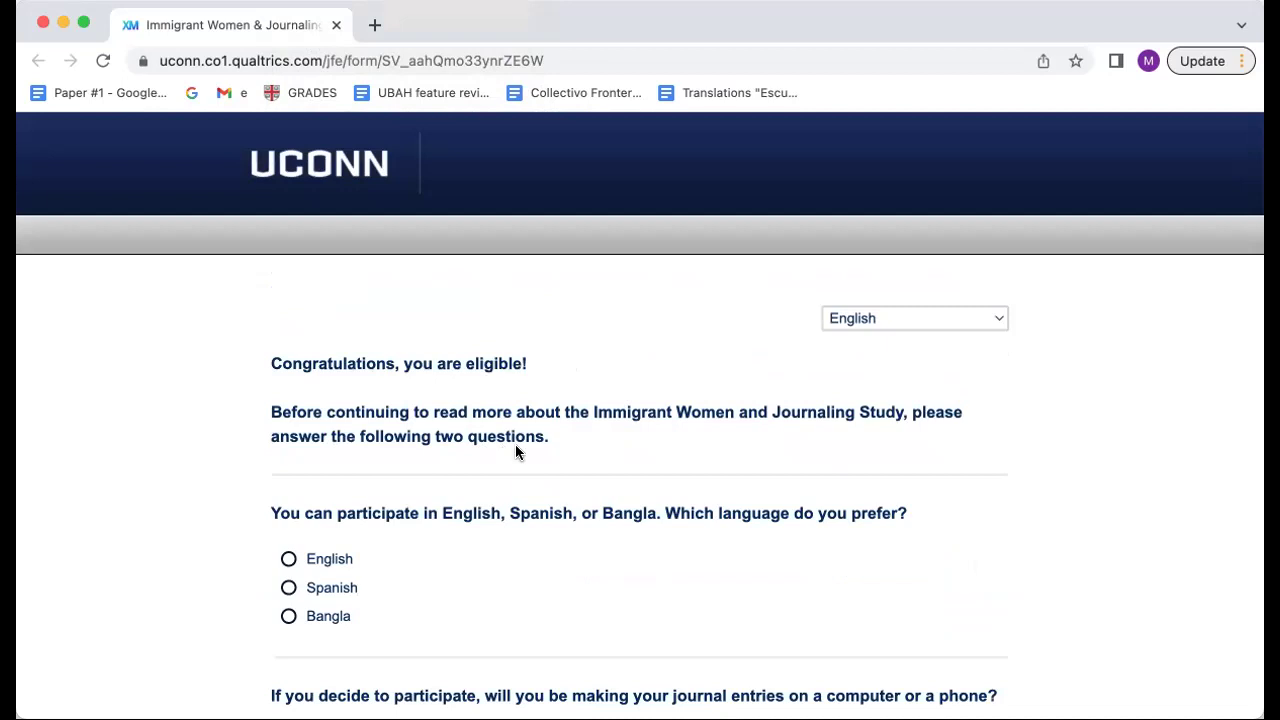
# Step: Choose English as preferred language and Email Address for making journal entries
pyautogui.scroll(-4, 601, 448)
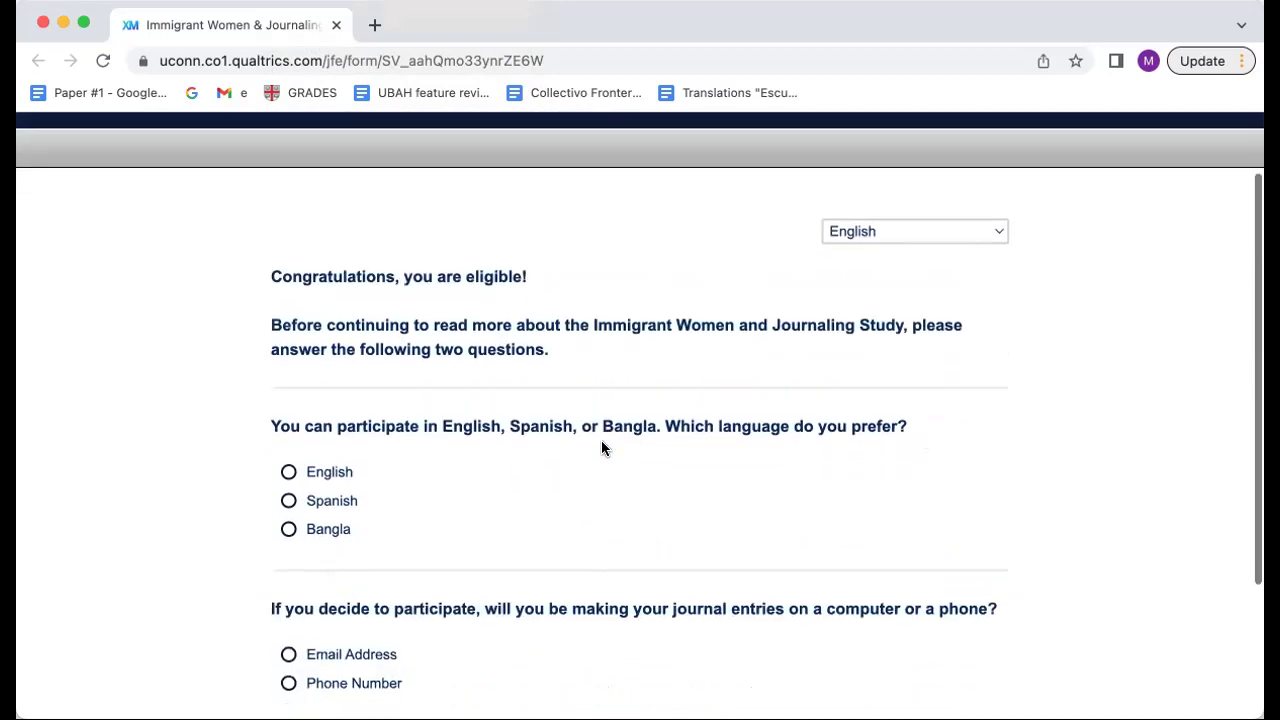
pyautogui.scroll(-1, 601, 442)
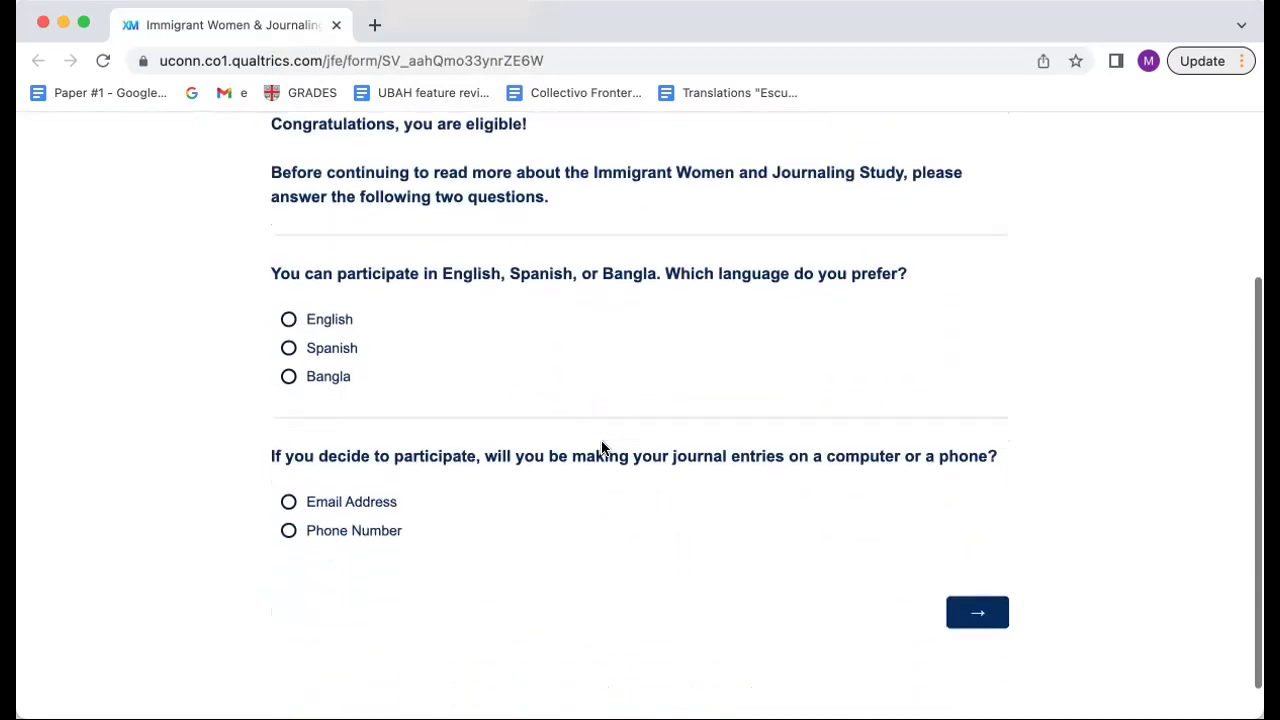
pyautogui.click(289, 320)
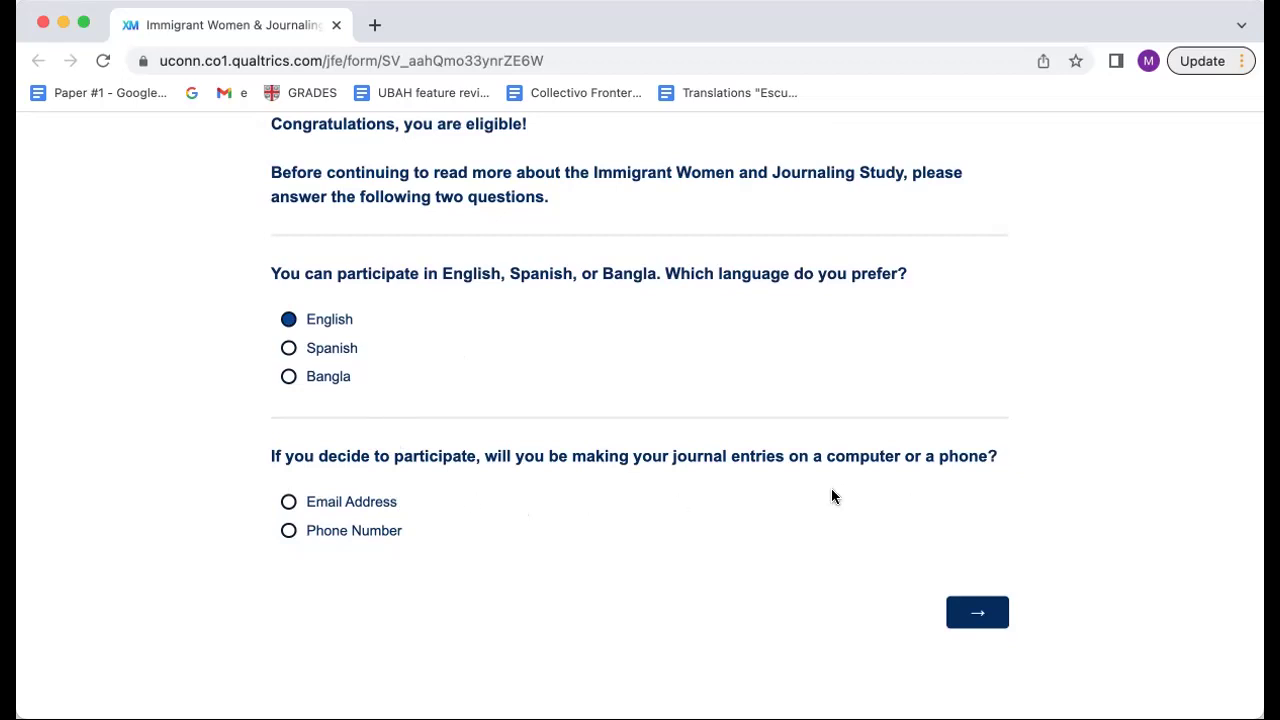
pyautogui.click(288, 502)
# Step: On the contact page, enter the respondent's email address
pyautogui.click(980, 612)
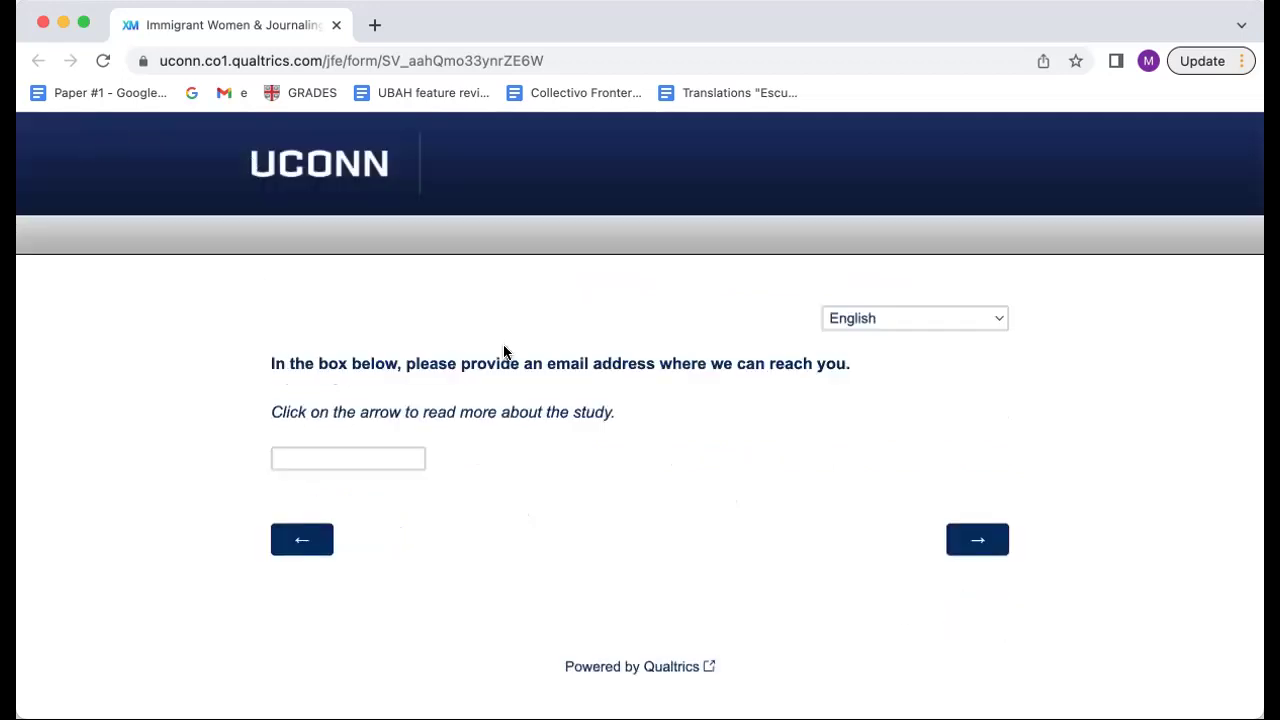
pyautogui.click(338, 455)
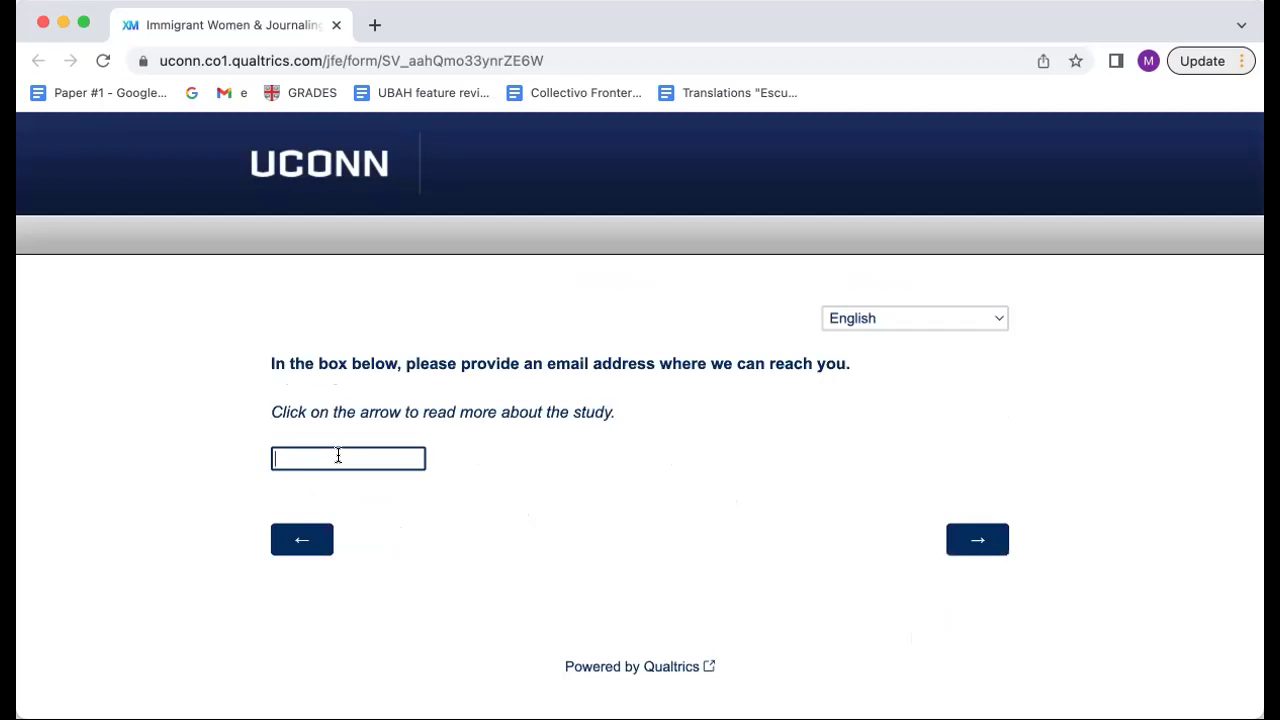
# Step: Go through the six-month journaling study overview to the research information sheet
pyautogui.click(979, 544)
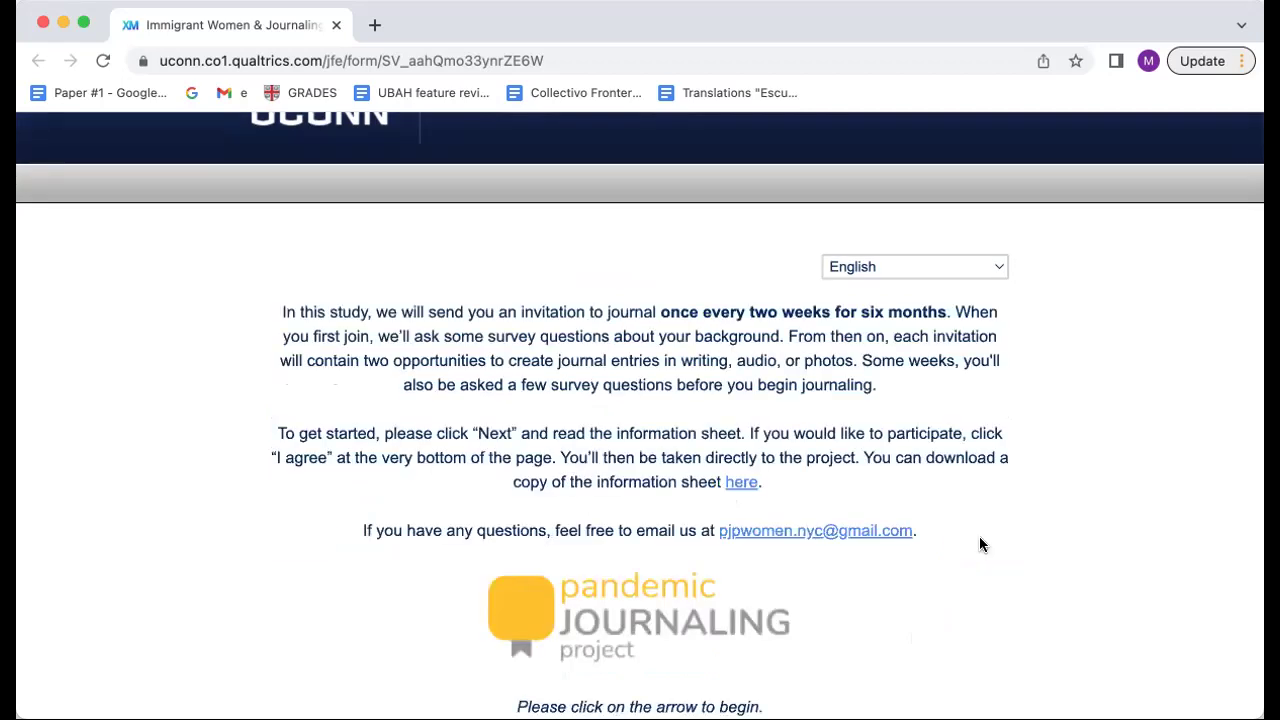
pyautogui.scroll(-3, 980, 544)
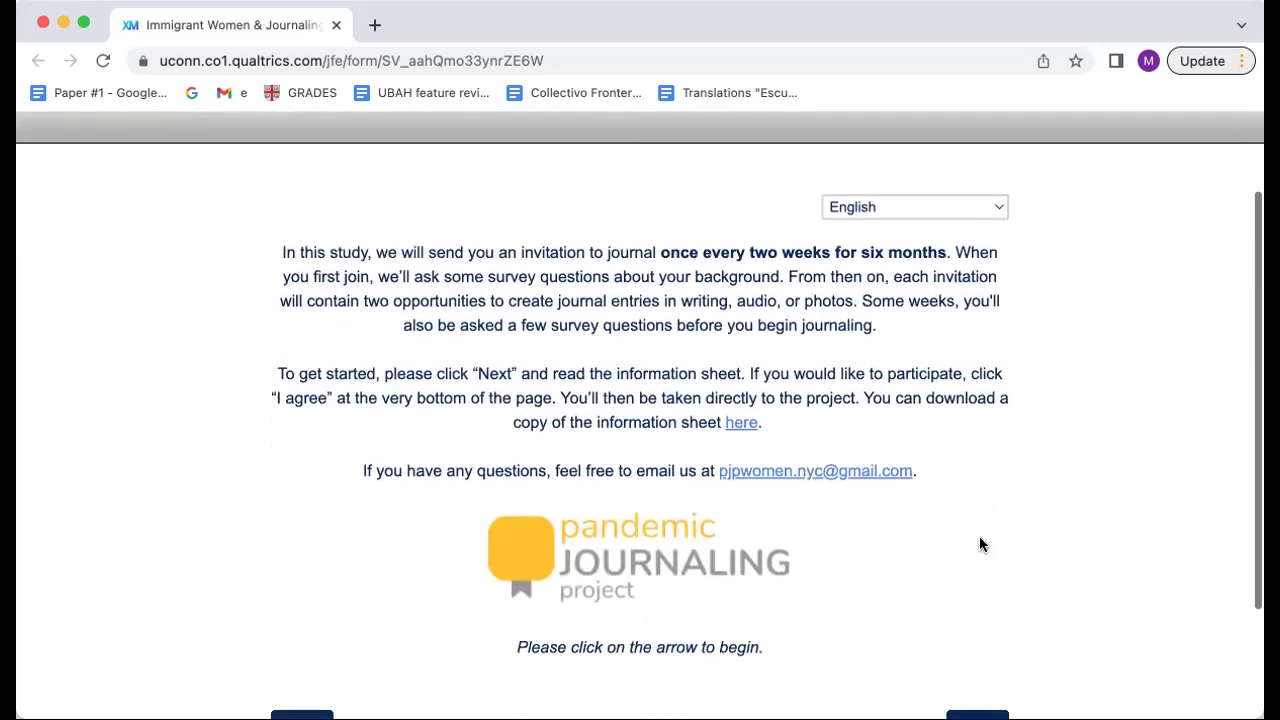
pyautogui.scroll(2, 653, 445)
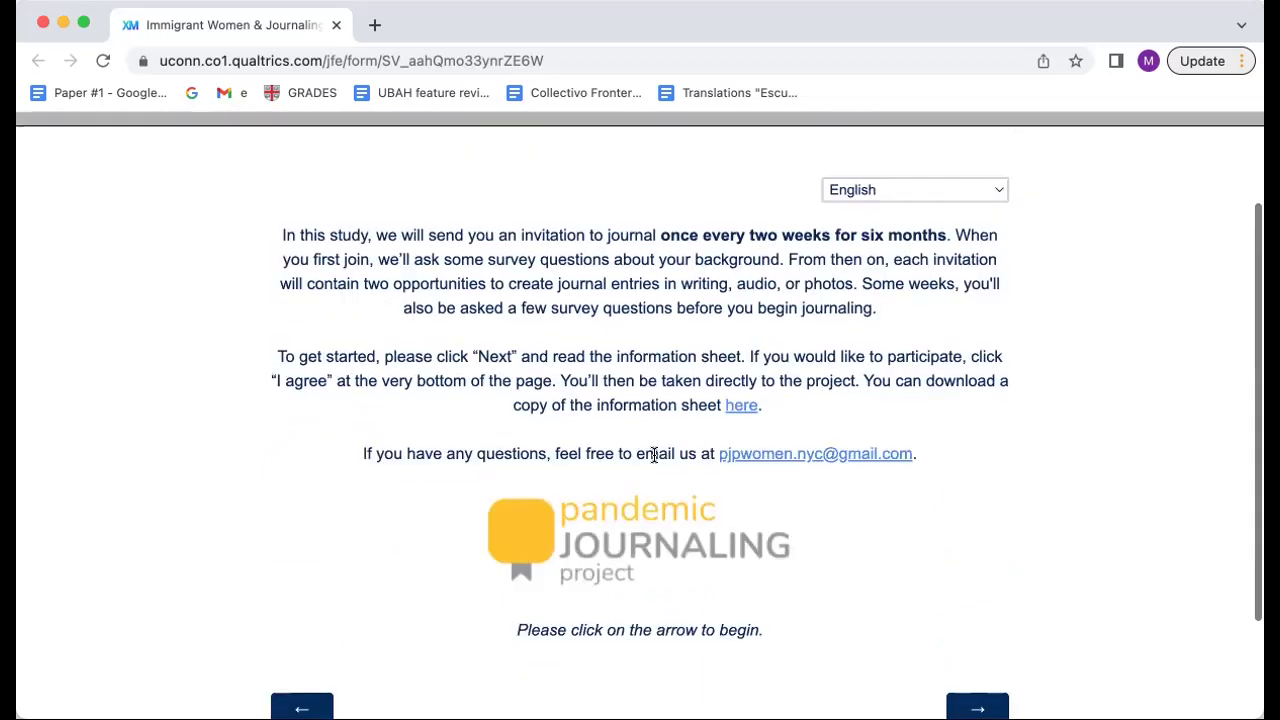
pyautogui.scroll(-1, 654, 455)
pyautogui.click(971, 635)
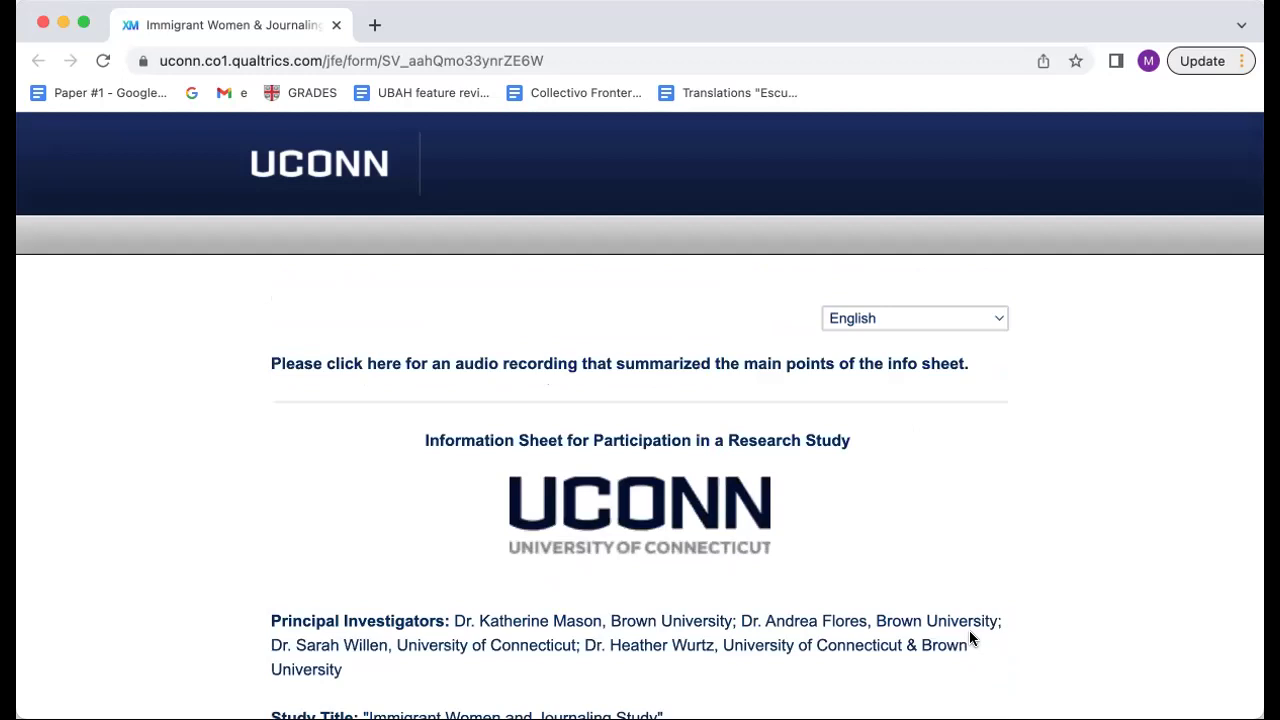
# Step: Scroll to the end of the consent form and select 'I agree'
pyautogui.scroll(-1, 969, 630)
pyautogui.scroll(-1, 703, 487)
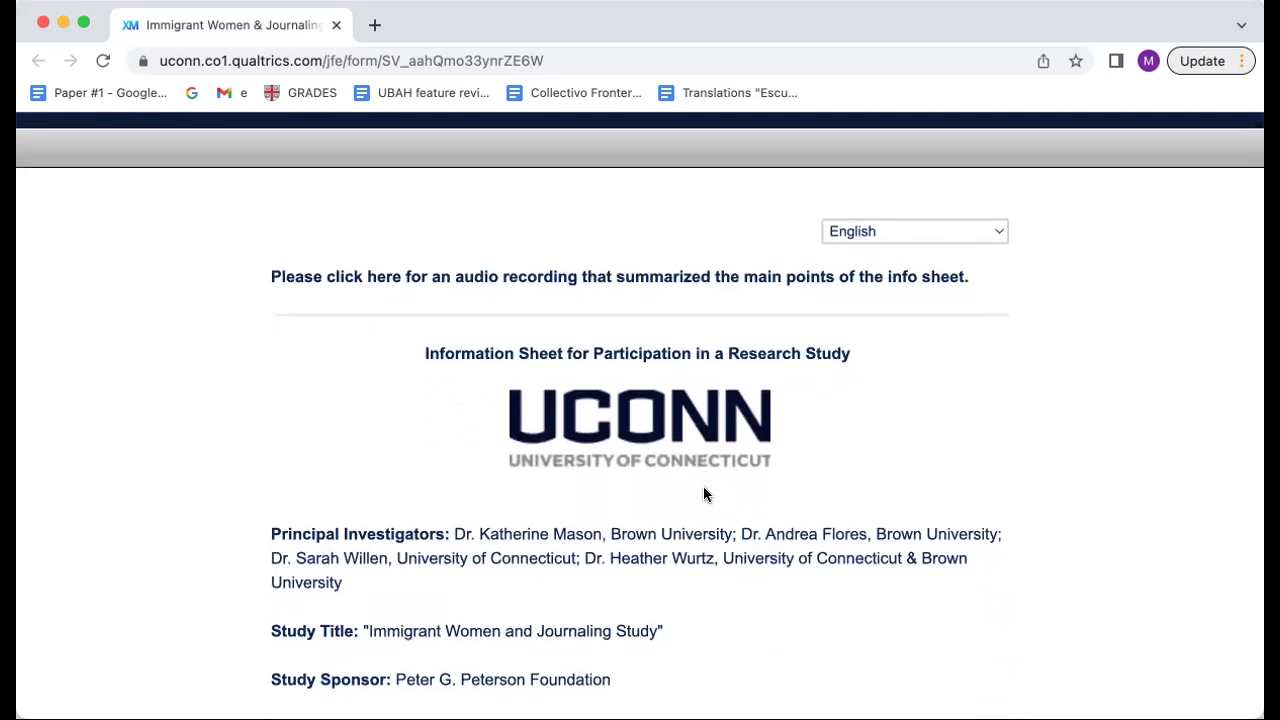
pyautogui.scroll(-2, 703, 488)
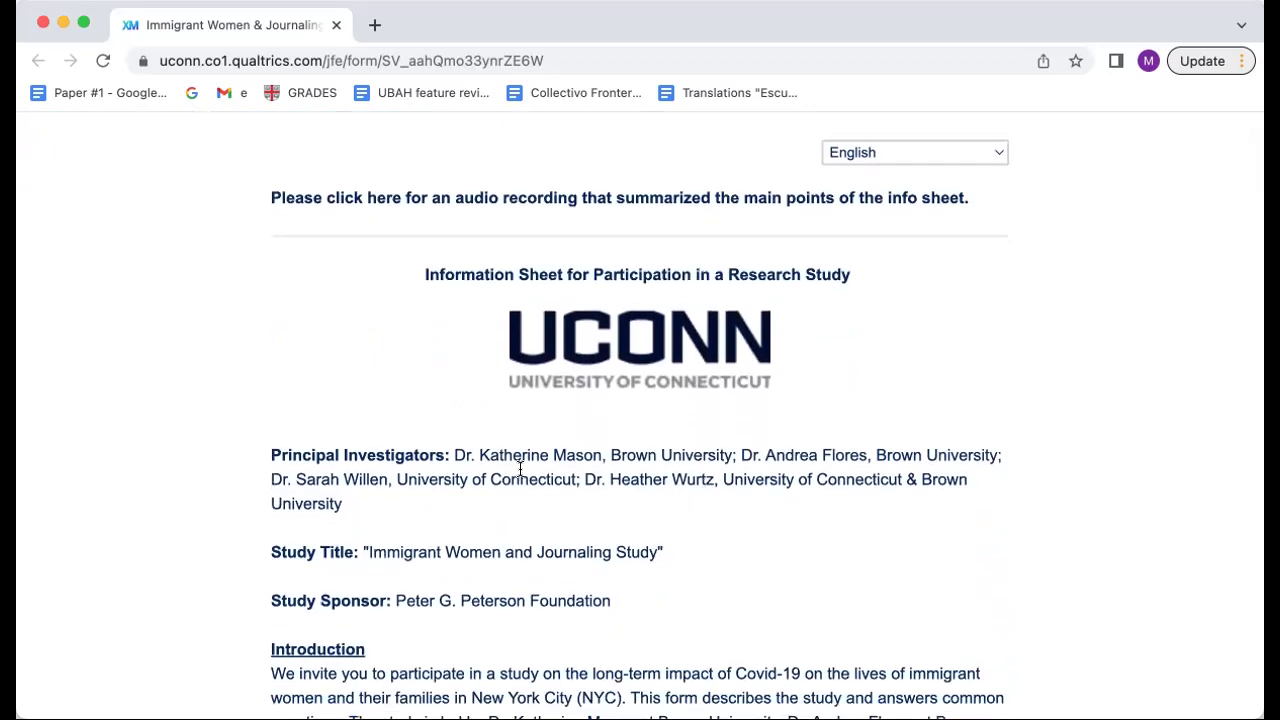
pyautogui.scroll(-4, 520, 467)
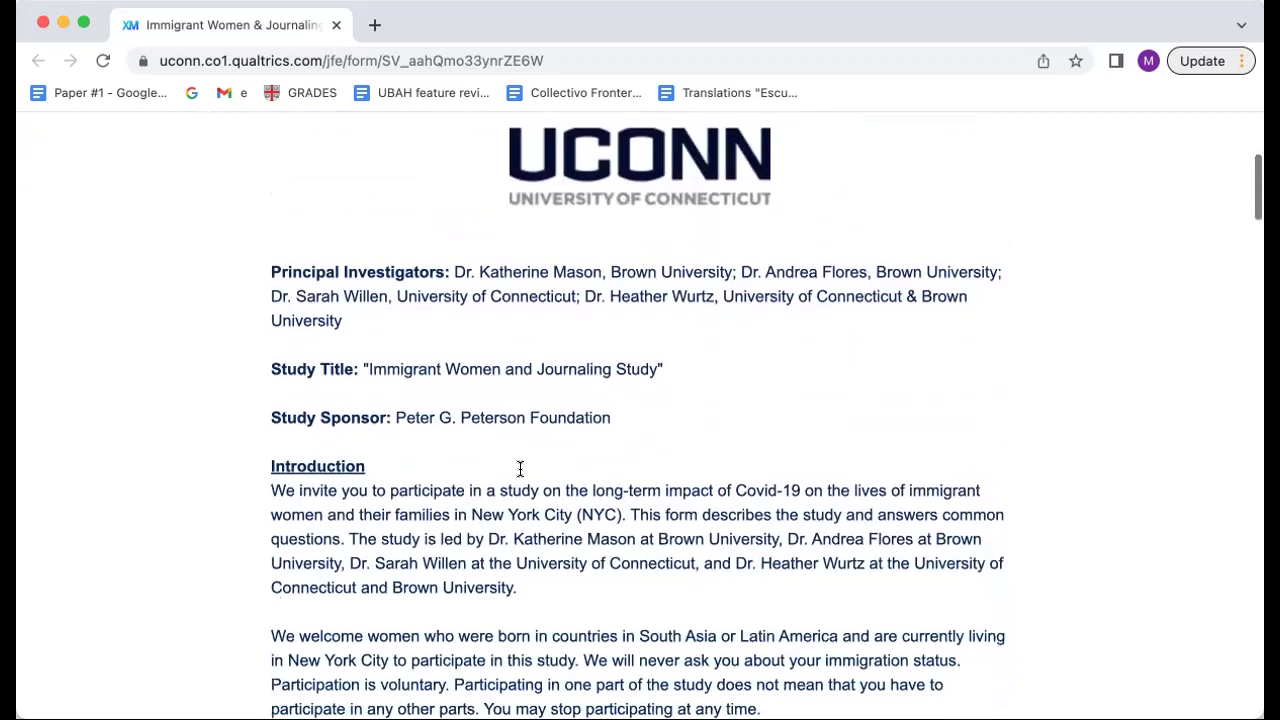
pyautogui.scroll(-6, 520, 476)
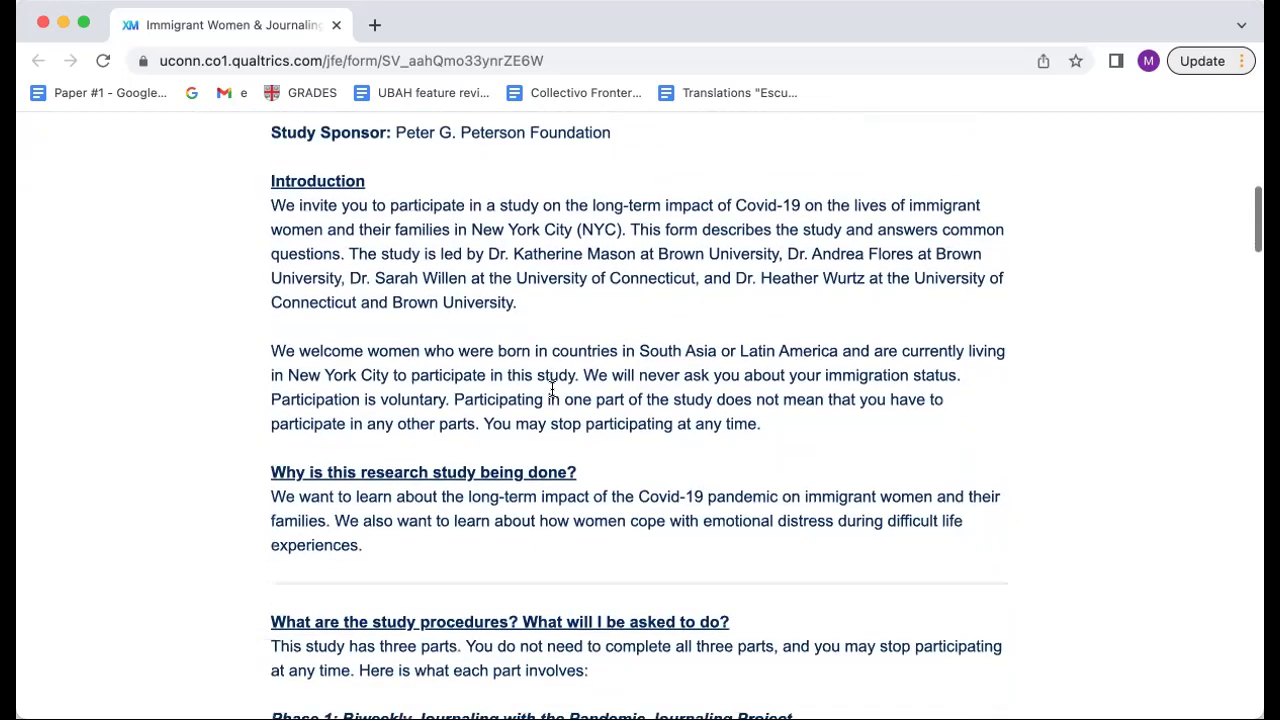
pyautogui.scroll(-9, 551, 388)
pyautogui.scroll(-11, 817, 405)
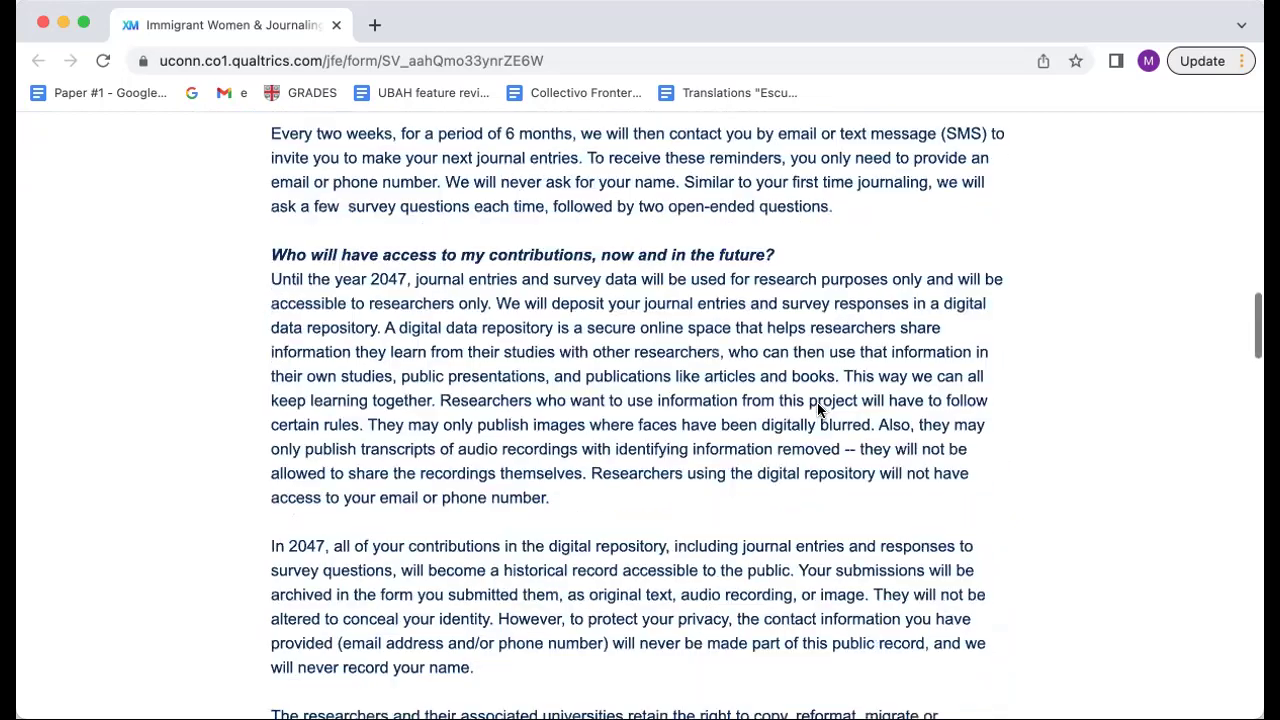
pyautogui.scroll(-8, 817, 408)
pyautogui.scroll(-9, 817, 408)
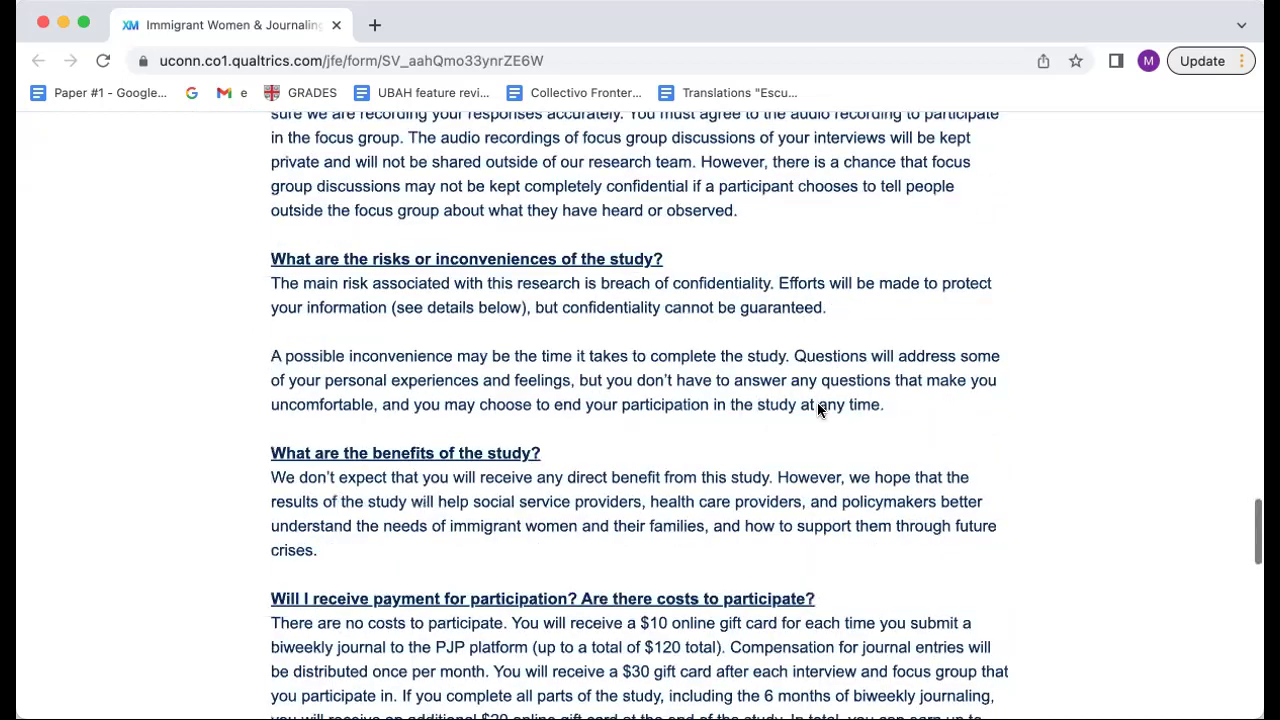
pyautogui.scroll(-4, 817, 402)
pyautogui.scroll(-6, 817, 402)
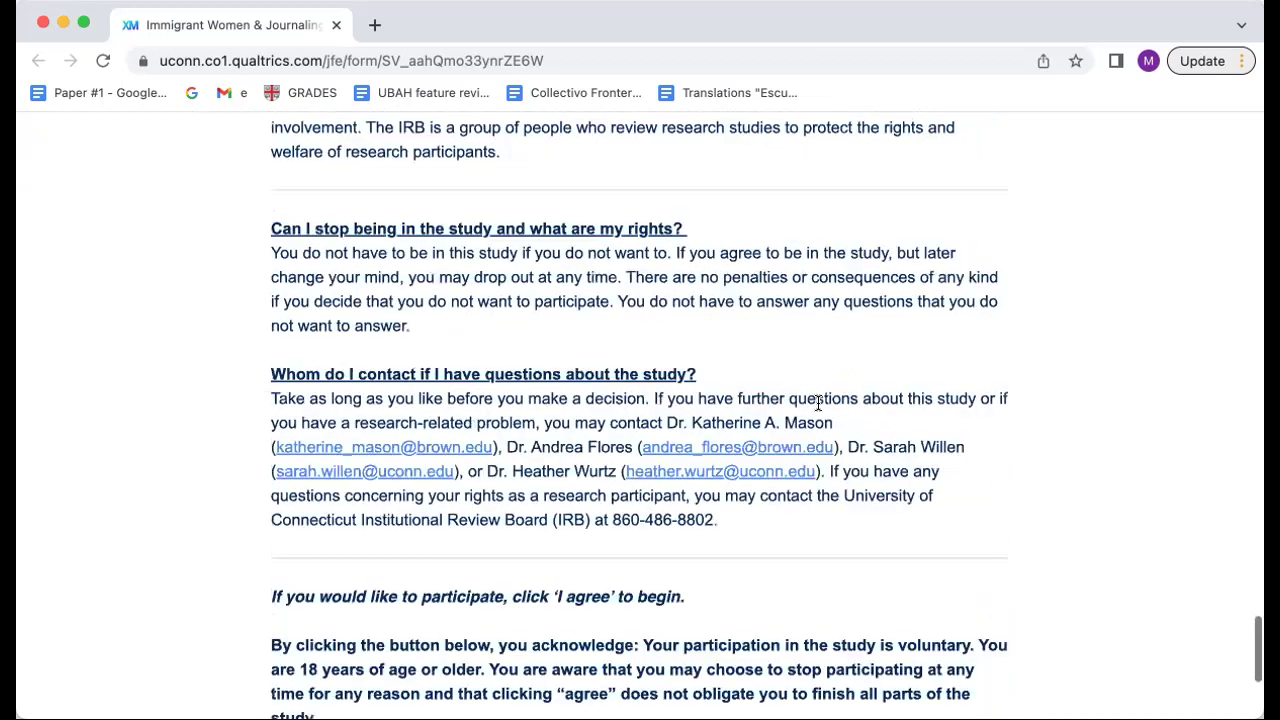
pyautogui.scroll(-1, 817, 402)
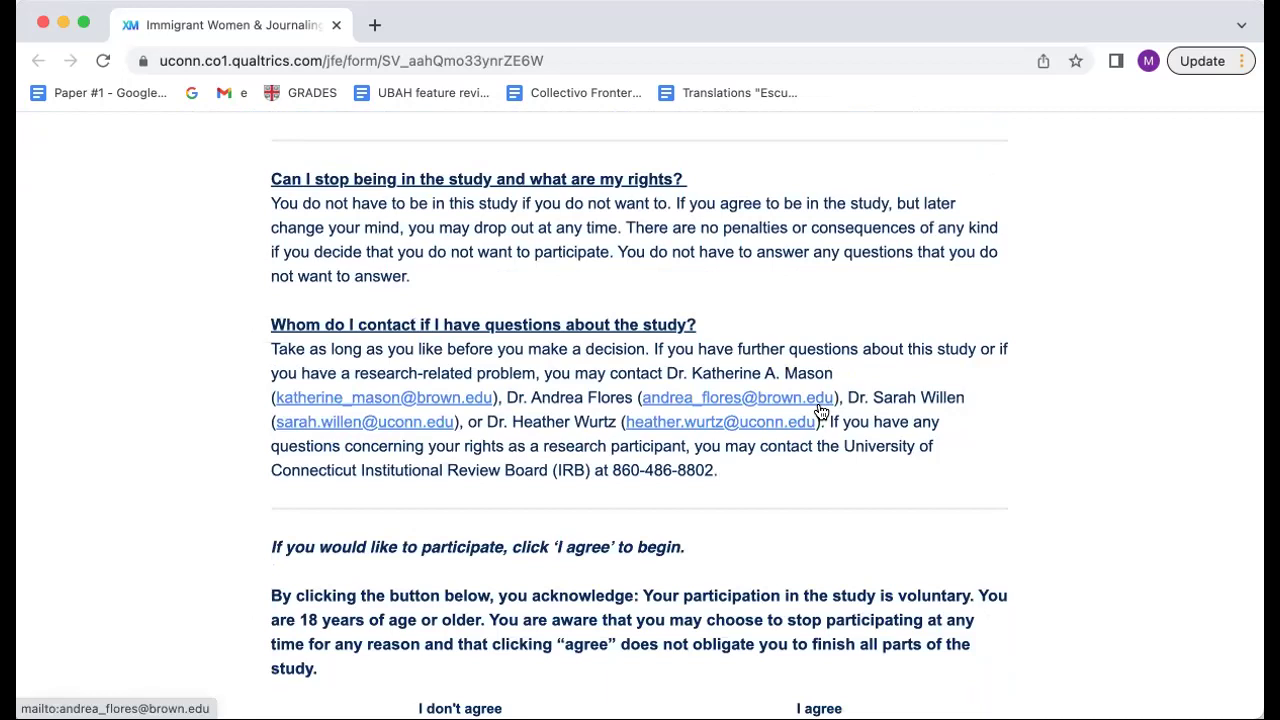
pyautogui.scroll(-1, 817, 408)
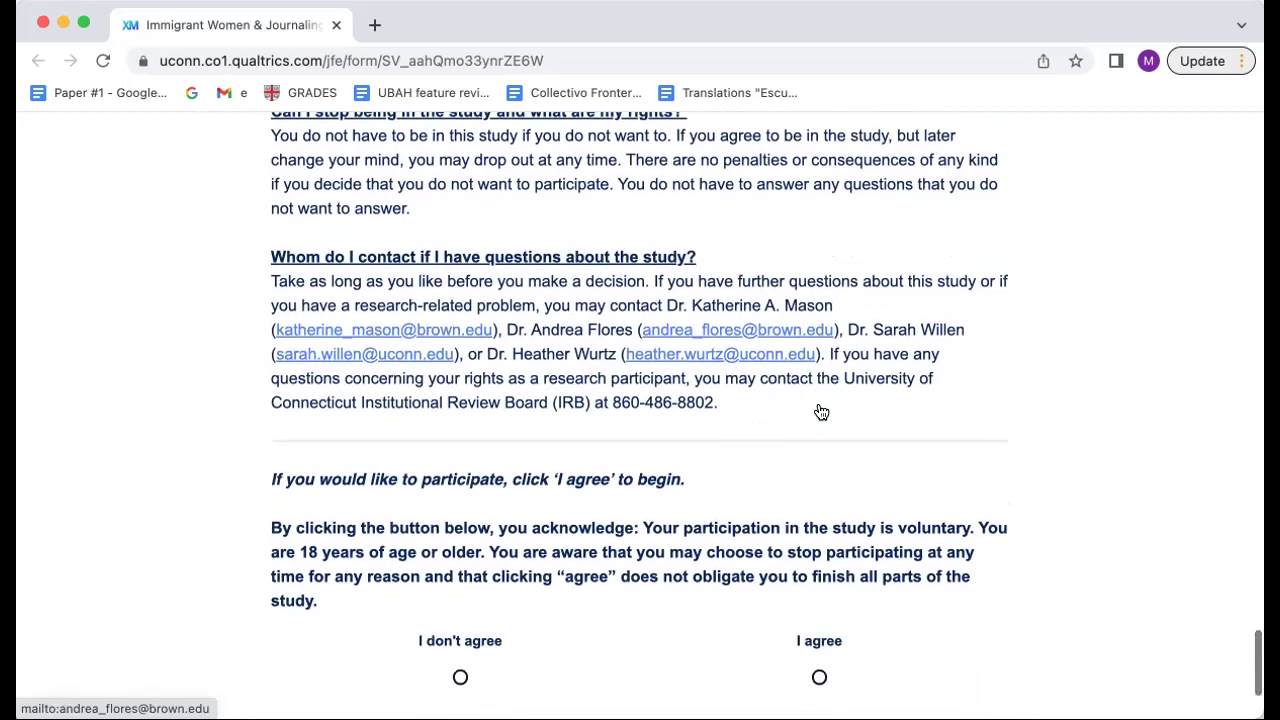
pyautogui.scroll(-1, 817, 410)
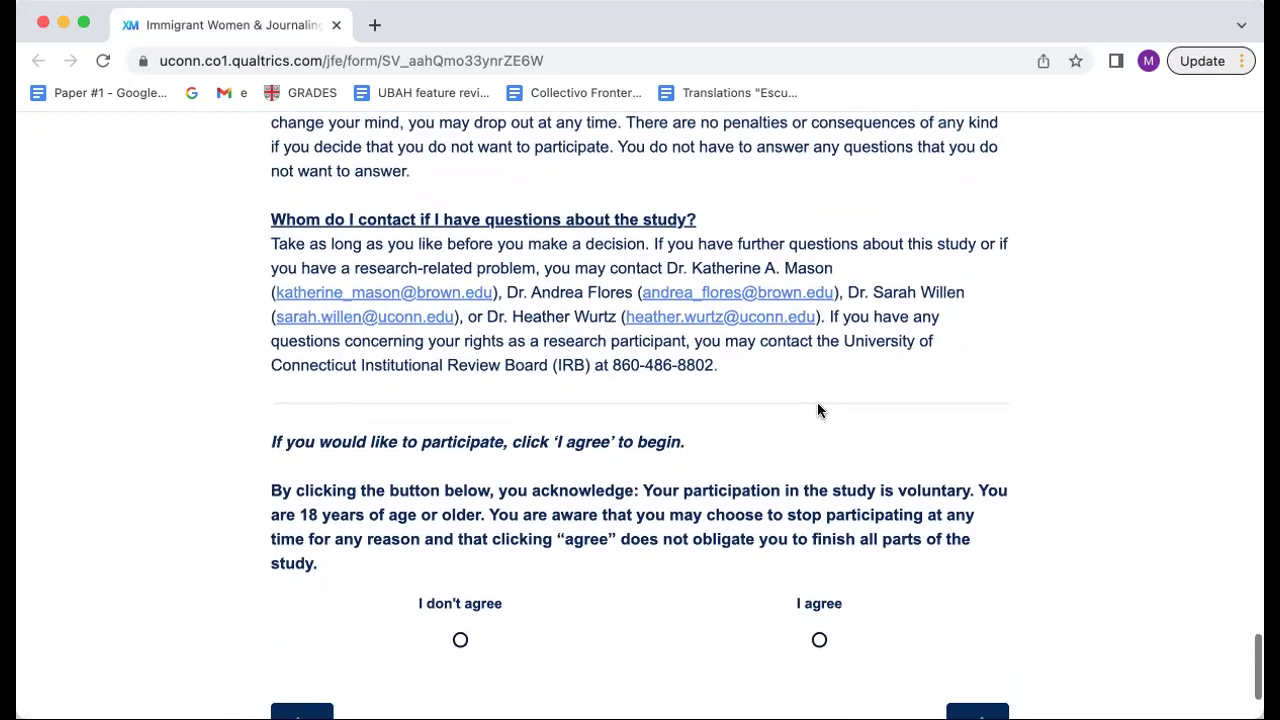
pyautogui.scroll(-1, 817, 410)
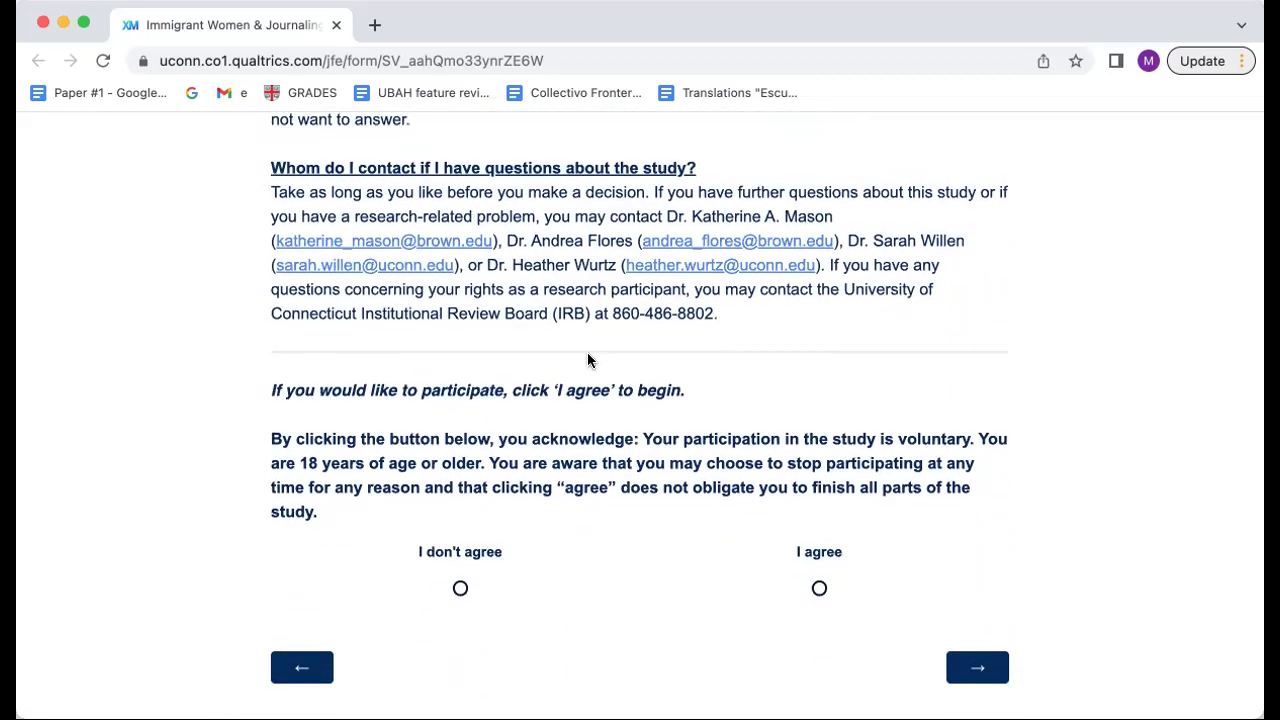
pyautogui.scroll(-1, 729, 444)
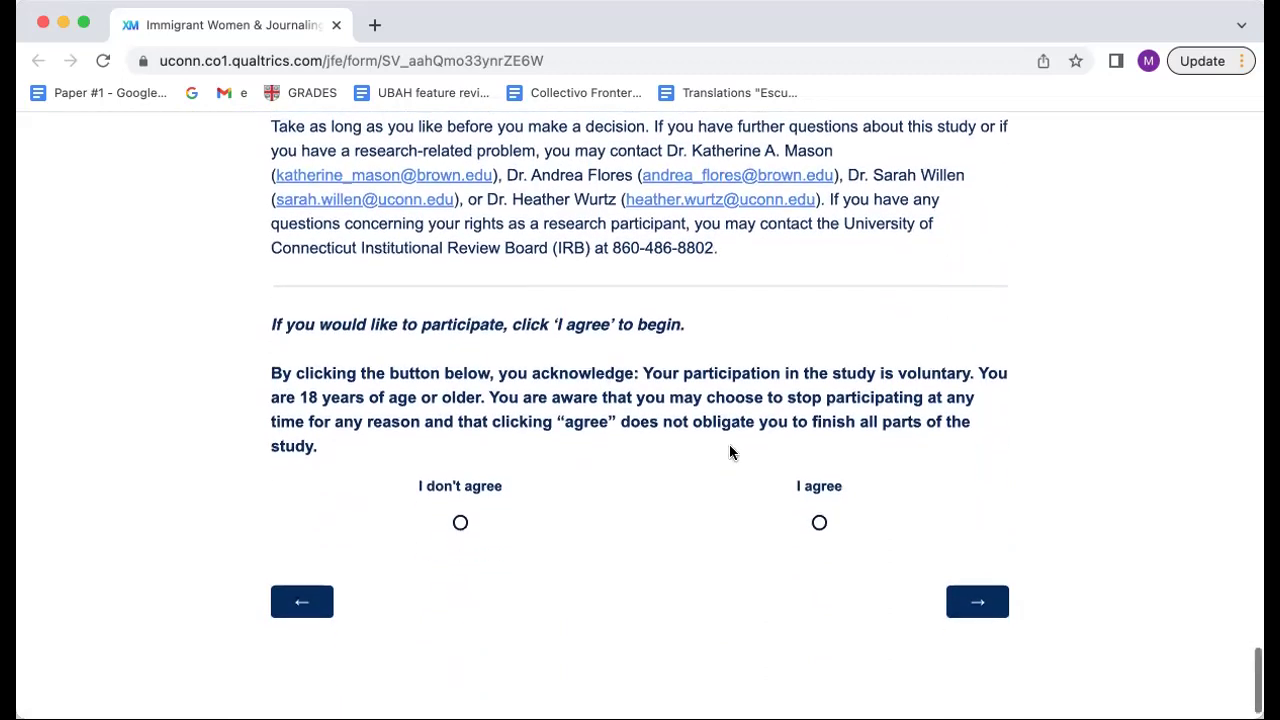
pyautogui.click(819, 522)
# Step: Skip the birth year and US residence questions, then try leaving the health-rating page unanswered
pyautogui.click(971, 603)
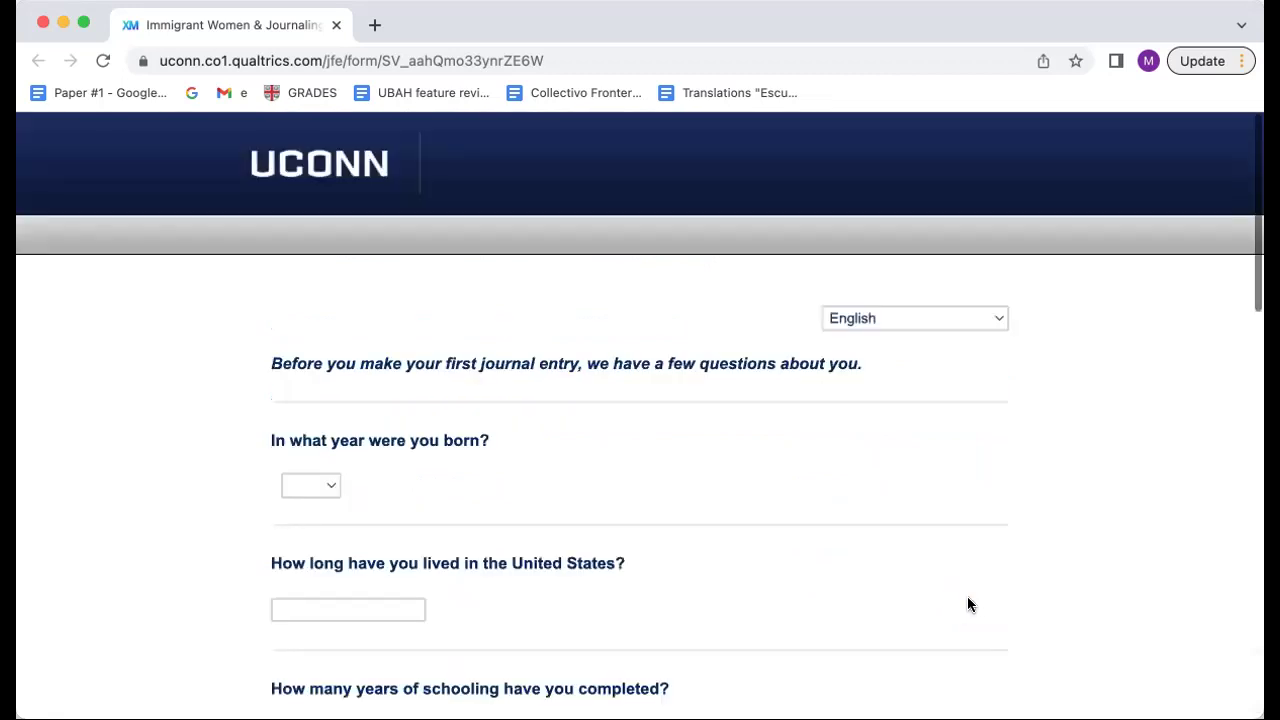
pyautogui.scroll(-1, 643, 428)
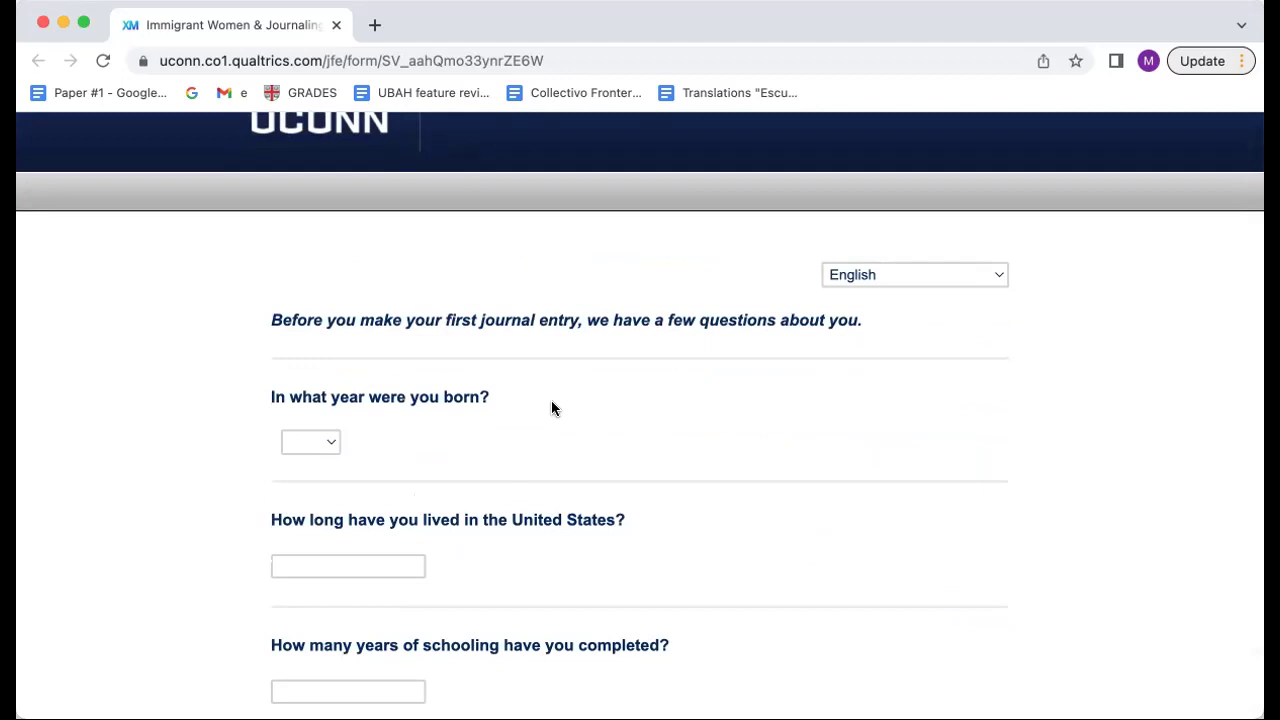
pyautogui.scroll(-12, 551, 408)
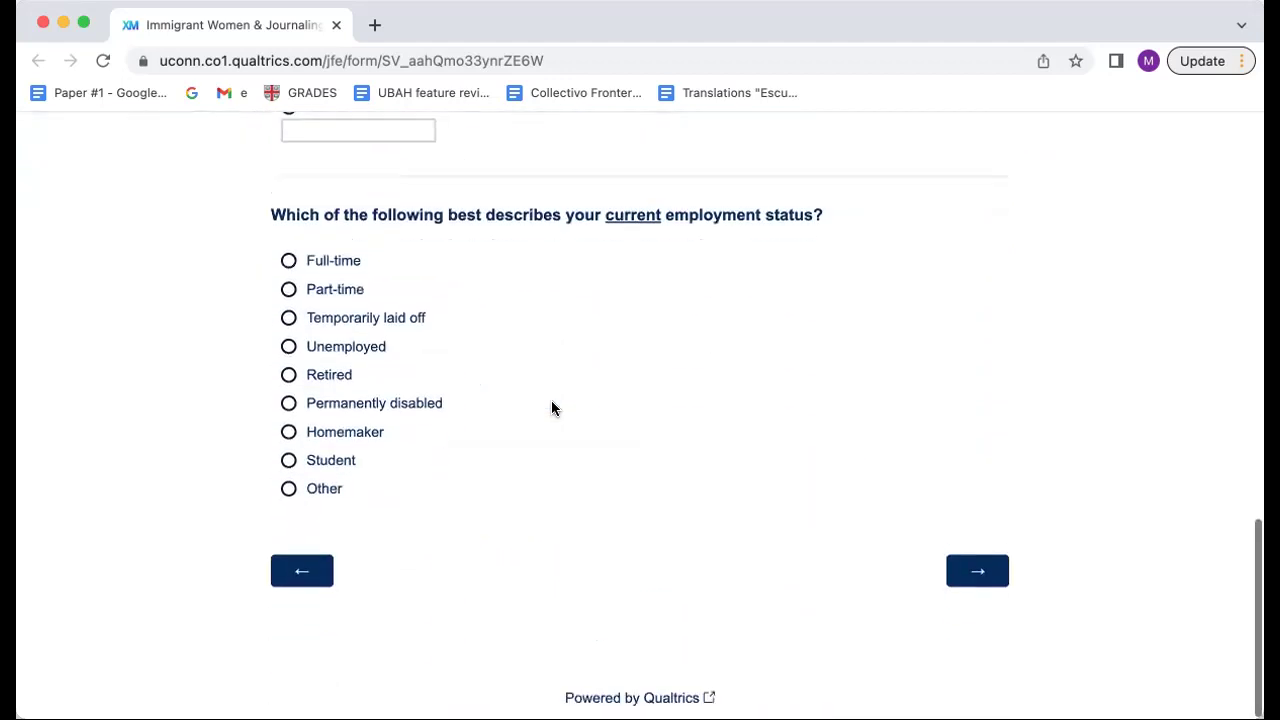
pyautogui.click(989, 573)
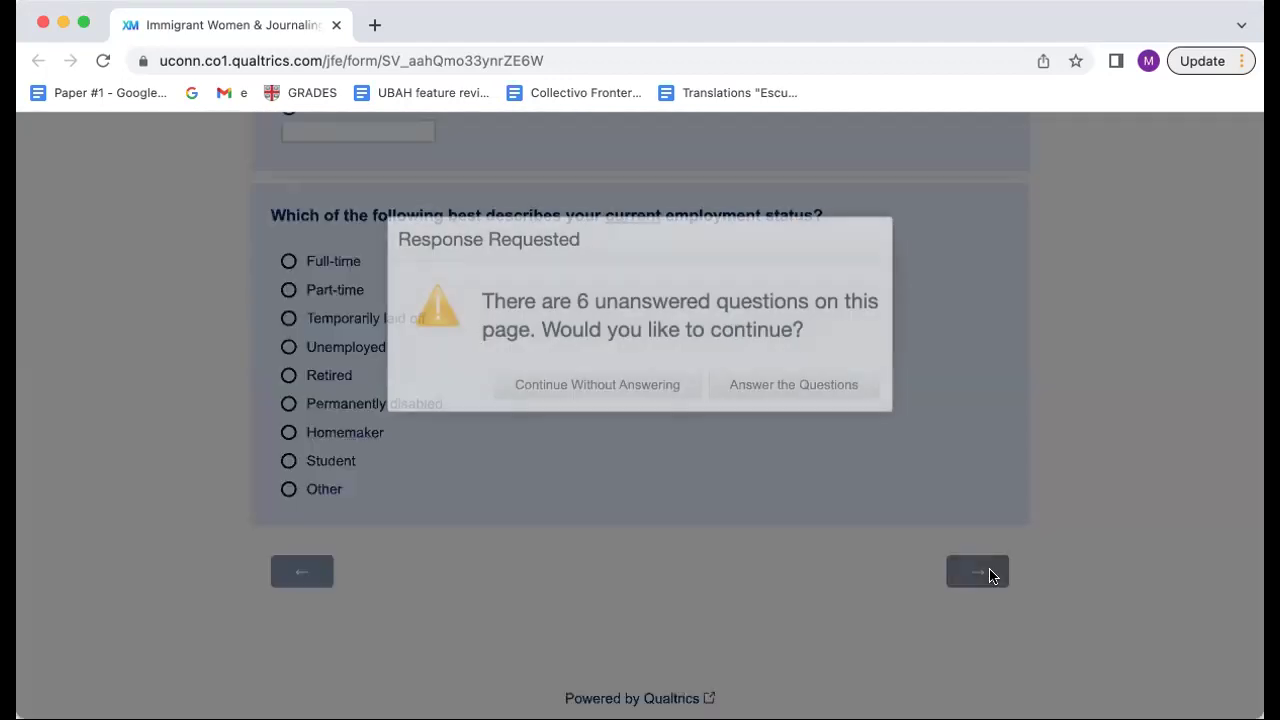
pyautogui.click(587, 385)
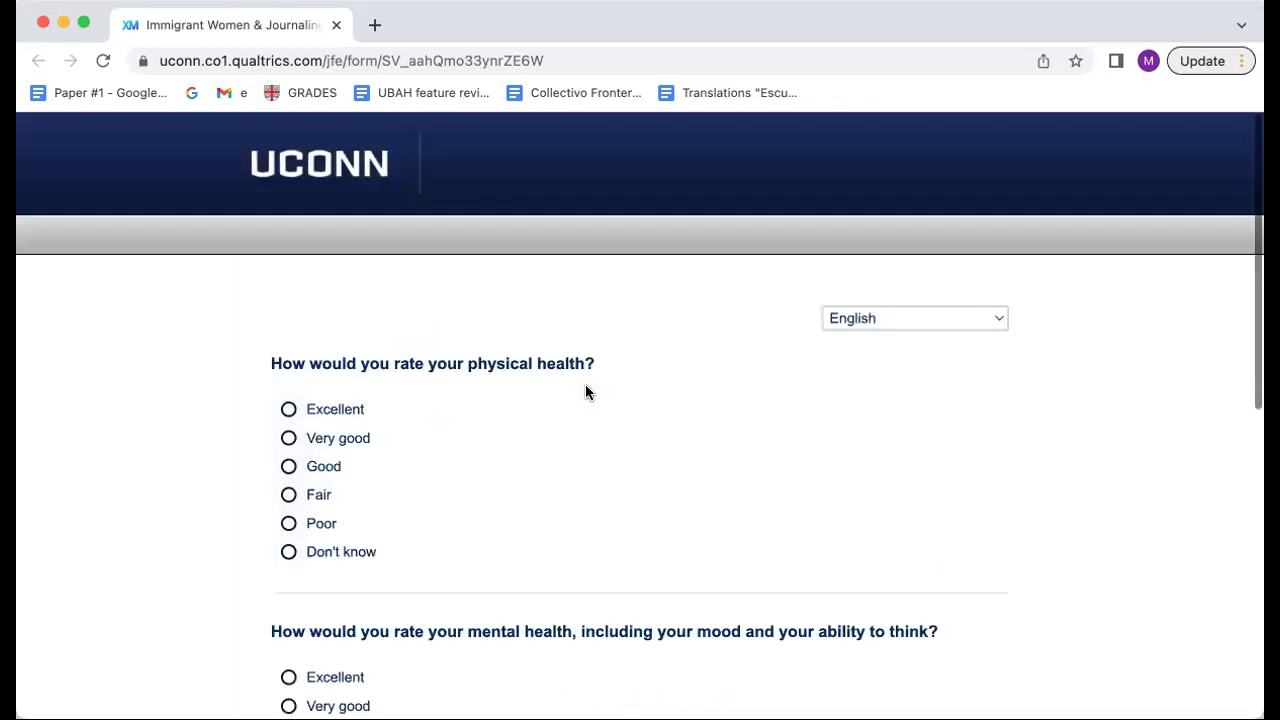
pyautogui.scroll(-6, 585, 390)
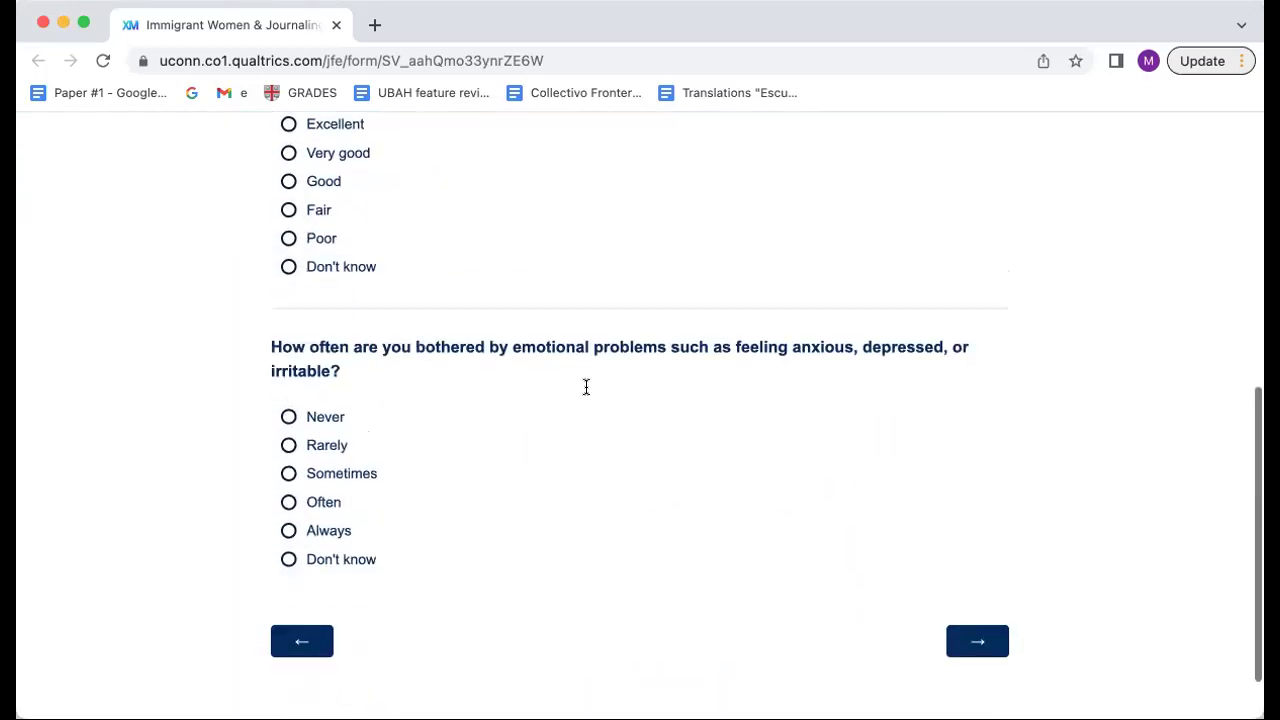
pyautogui.click(977, 573)
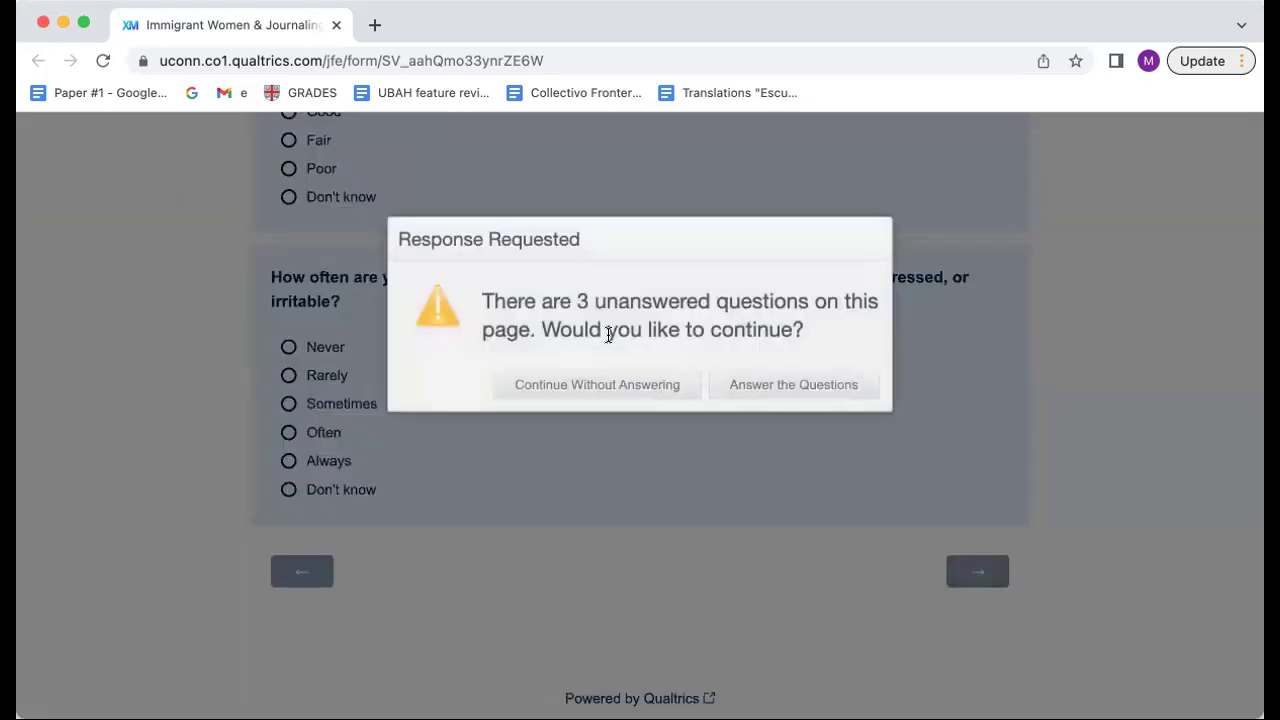
# Step: Skip the health questions and choose 'Write in a text box.' for the first entry
pyautogui.click(619, 386)
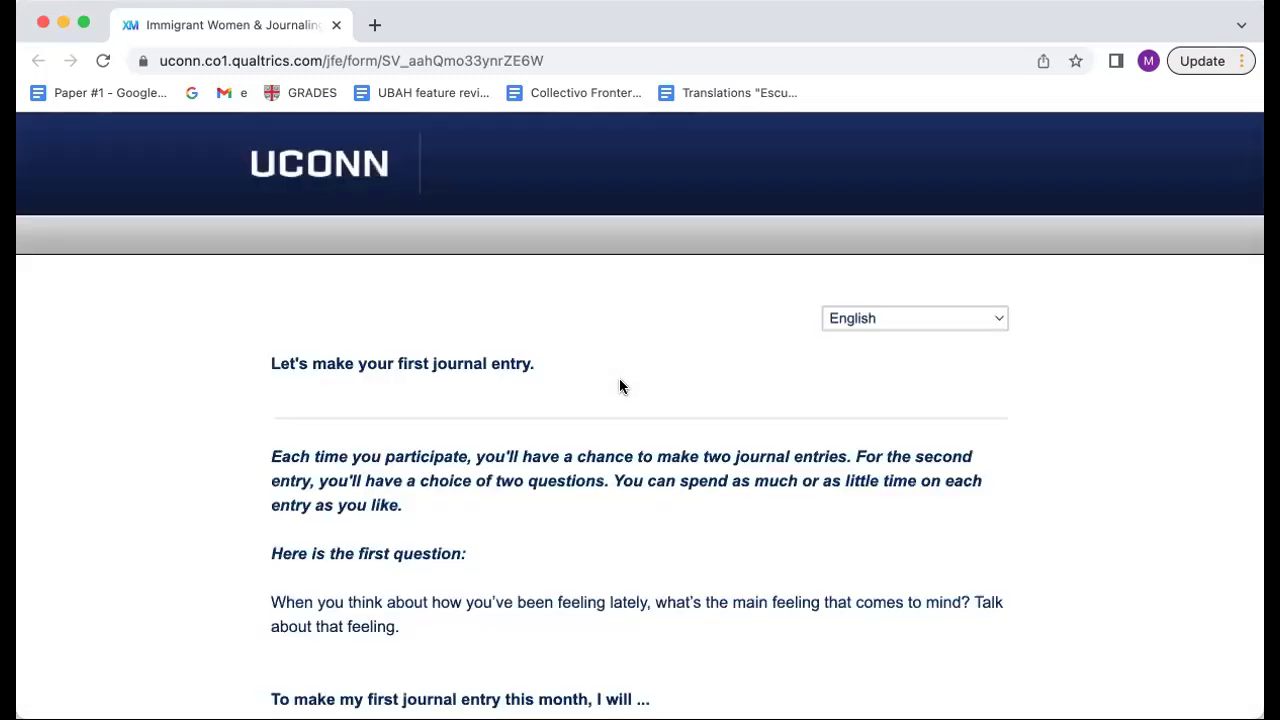
pyautogui.scroll(-3, 619, 386)
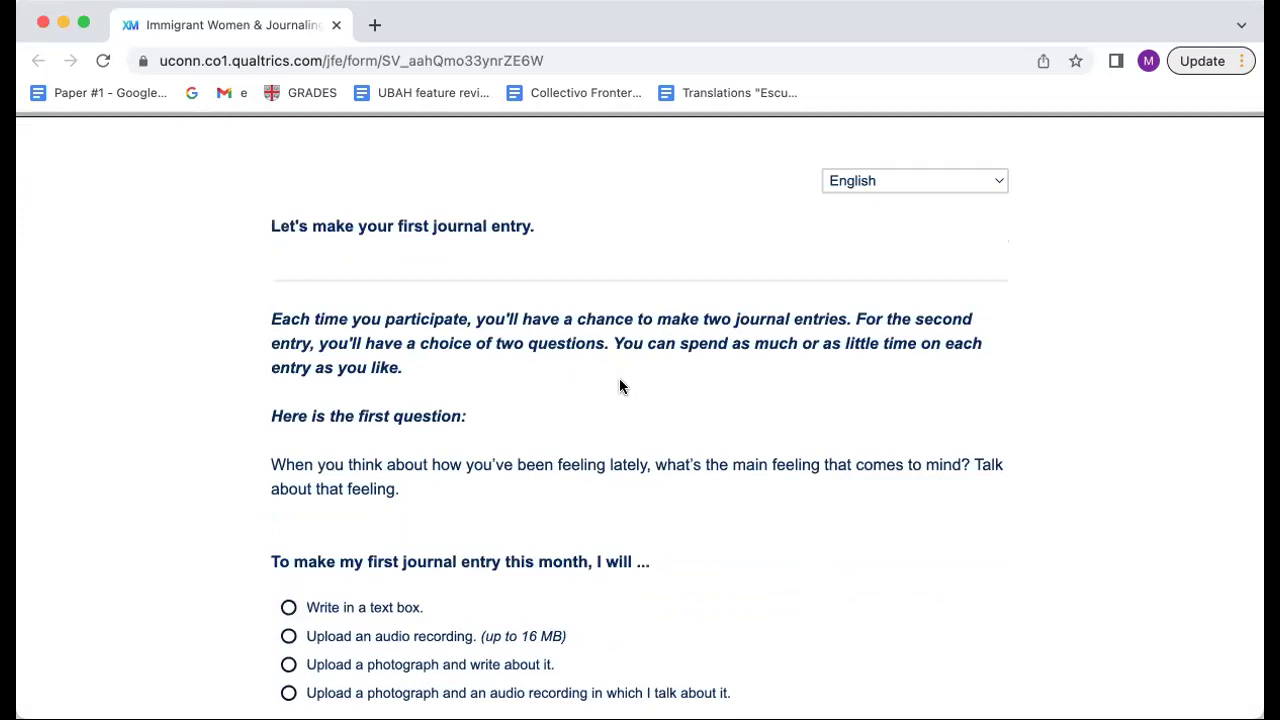
pyautogui.scroll(-2, 619, 386)
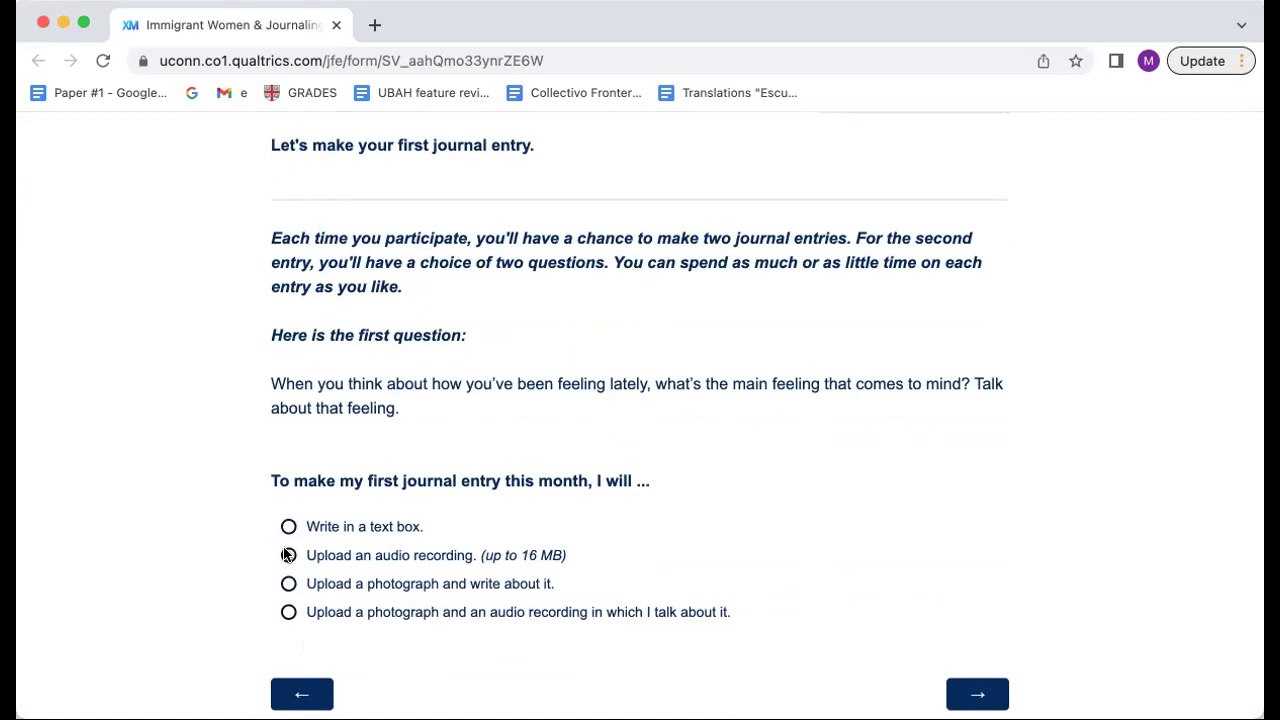
pyautogui.click(287, 554)
pyautogui.click(288, 527)
pyautogui.scroll(-5, 829, 632)
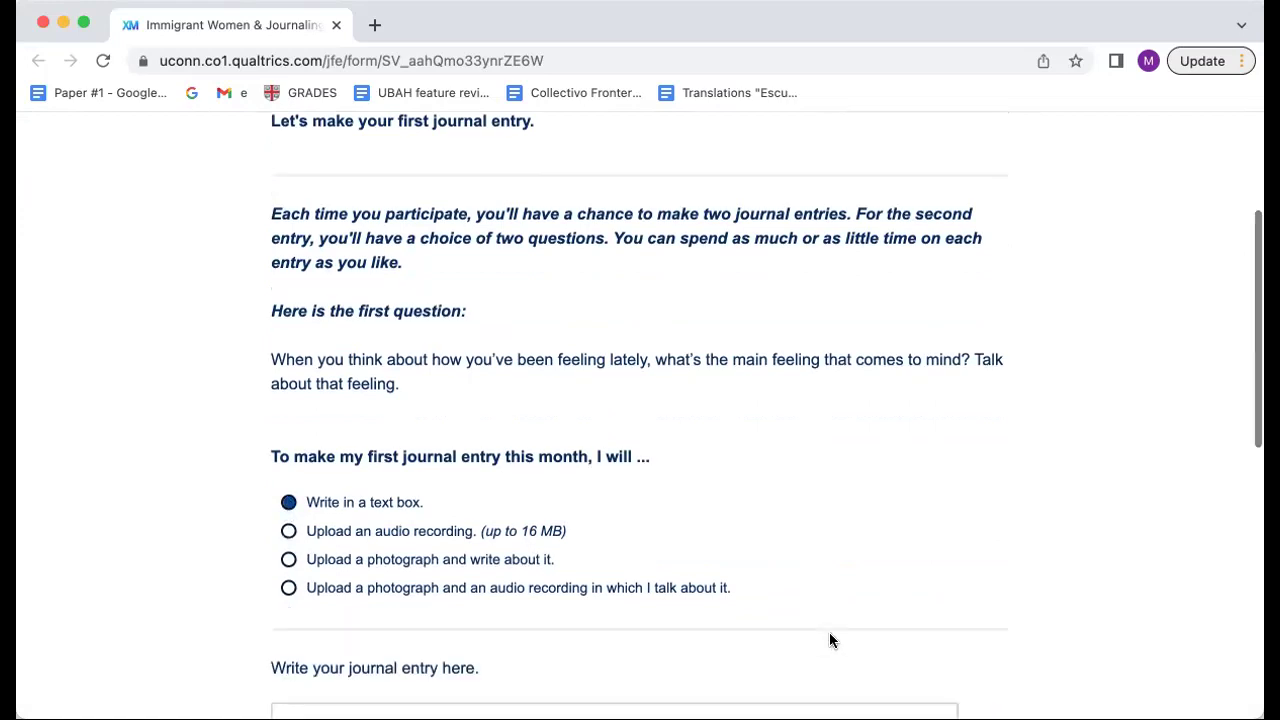
# Step: Write 'Enter here.' as the first journal entry and submit it
pyautogui.click(494, 531)
pyautogui.write('Enter here.')
pyautogui.scroll(-2, 640, 420)
pyautogui.scroll(-3, 500, 609)
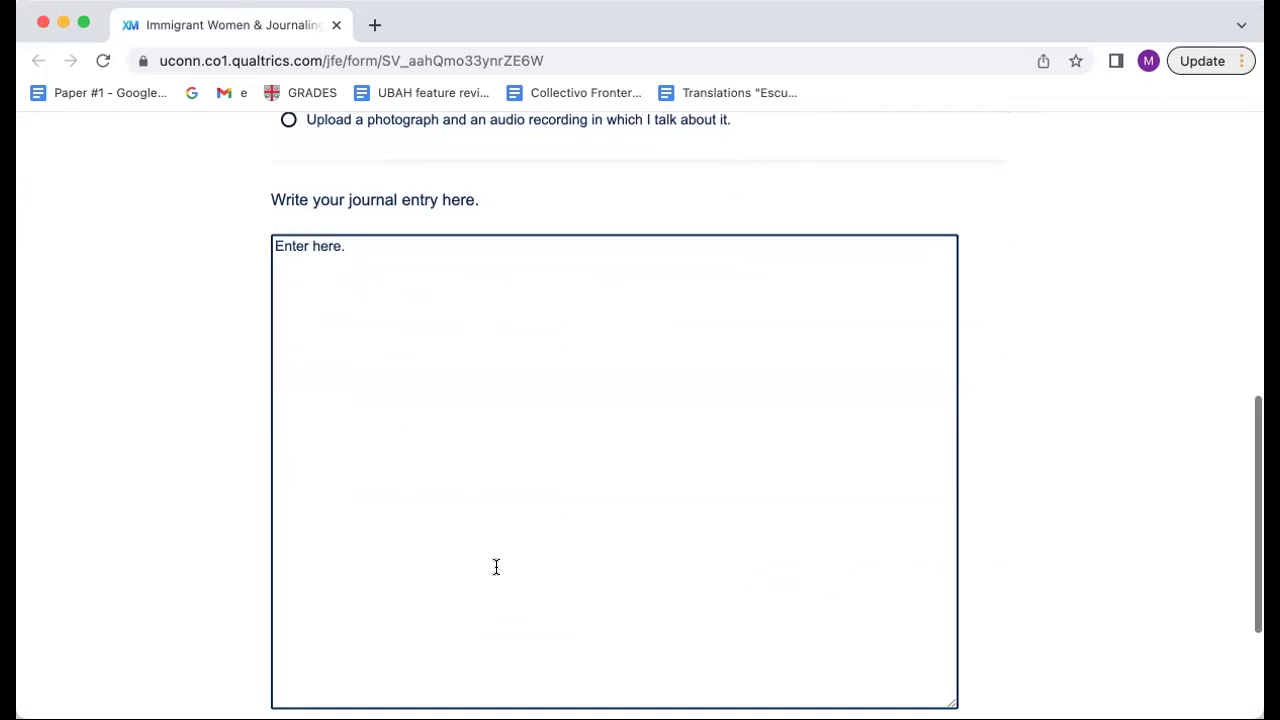
pyautogui.scroll(-4, 494, 403)
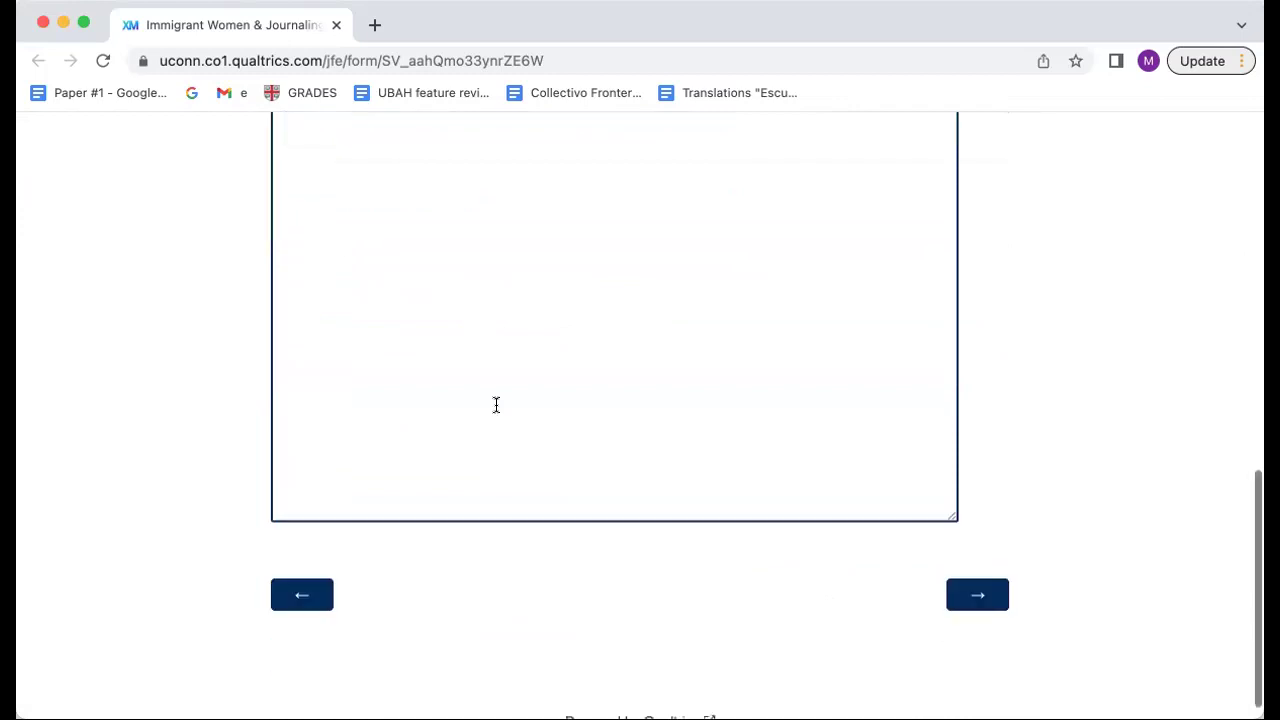
pyautogui.click(979, 605)
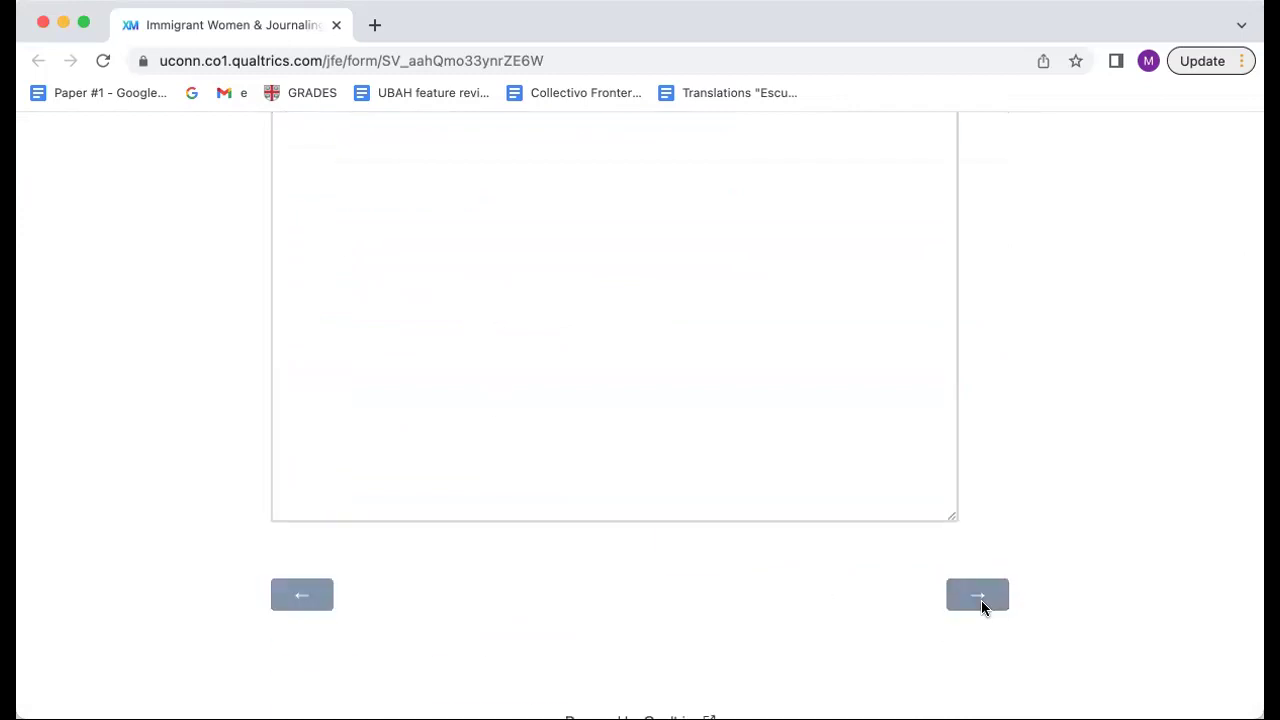
# Step: Pick the excited-about-lately question and type 'Enter here' in the second entry's text box
pyautogui.scroll(-1, 594, 500)
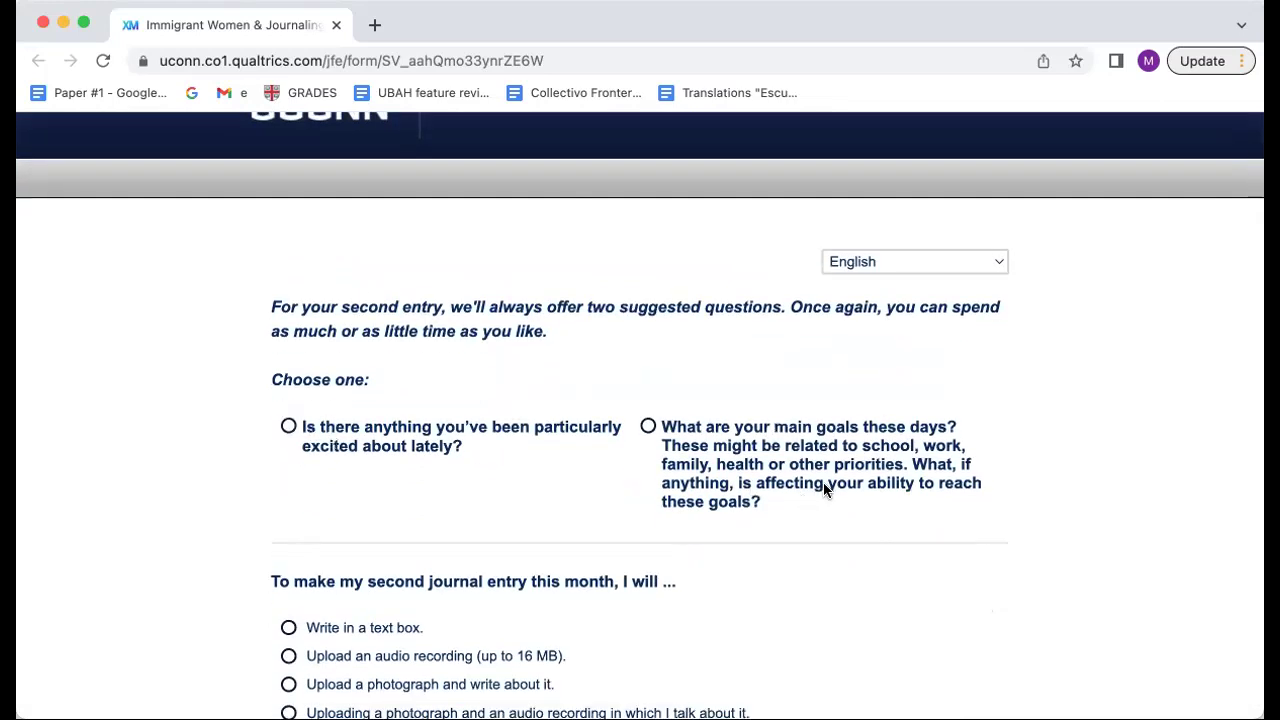
pyautogui.click(288, 427)
pyautogui.scroll(-2, 290, 428)
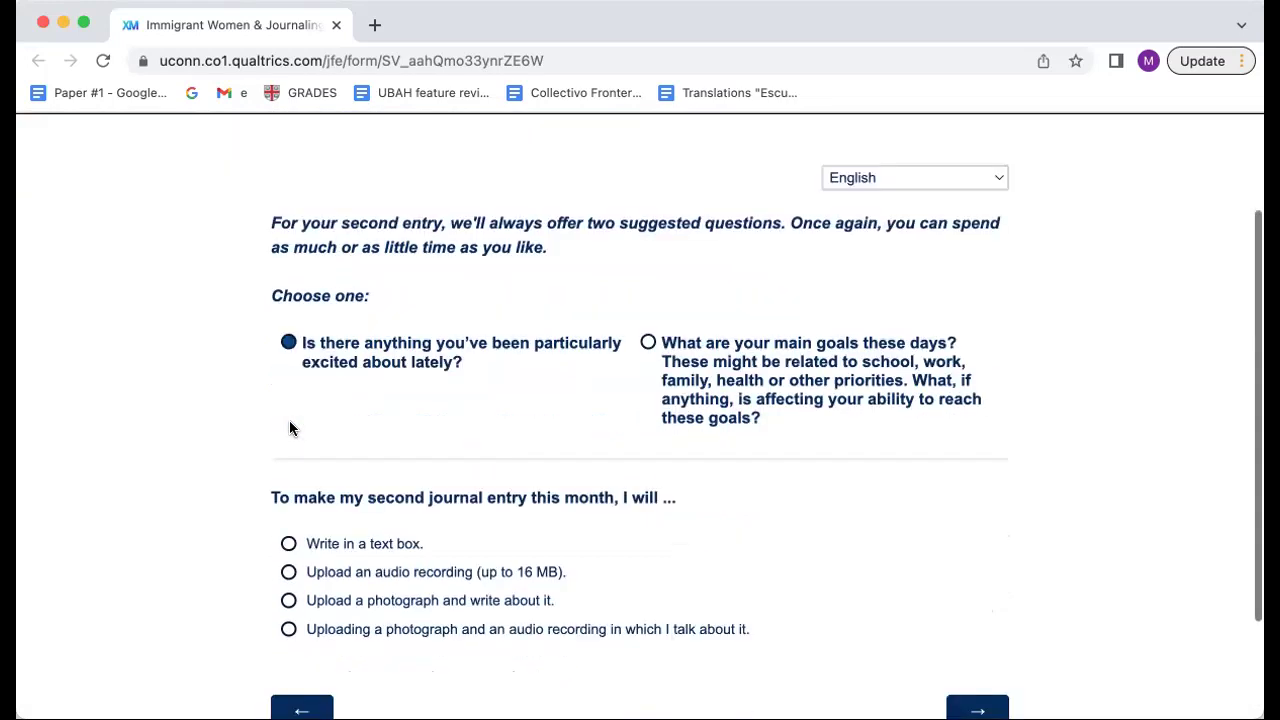
pyautogui.scroll(-1, 290, 428)
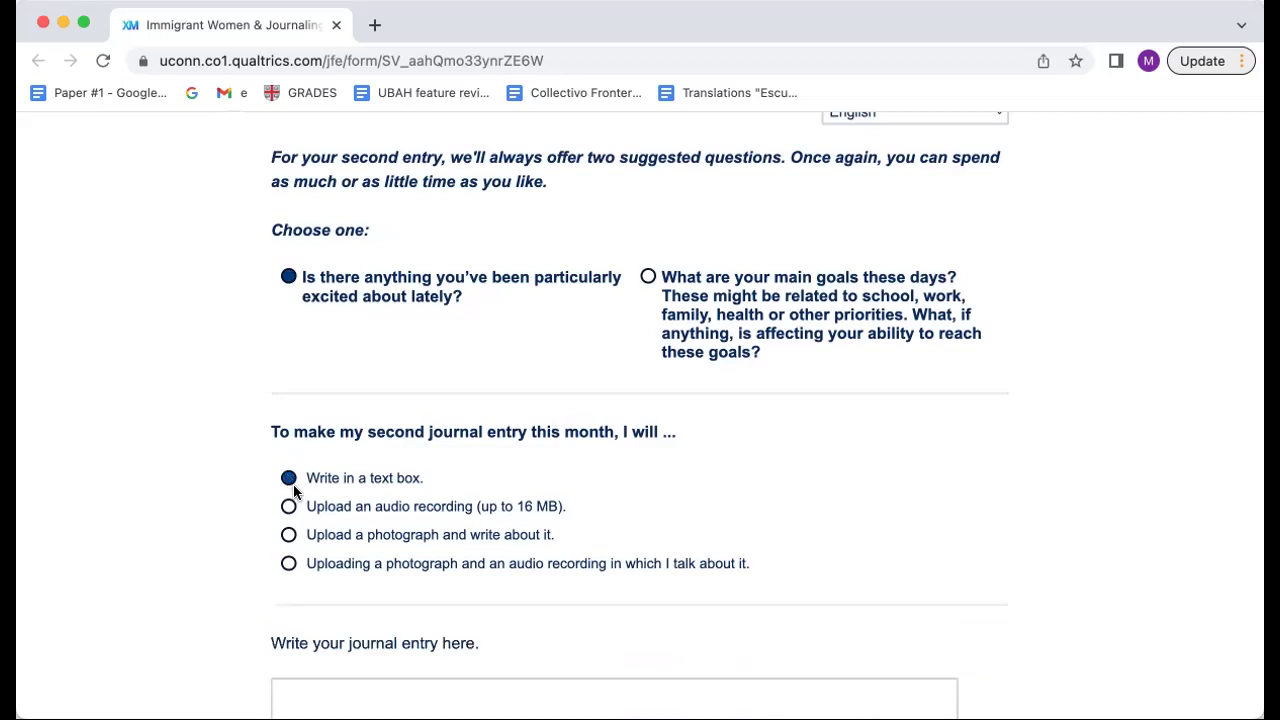
pyautogui.scroll(-2, 292, 486)
pyautogui.click(317, 597)
pyautogui.write('Enter here')
pyautogui.scroll(-5, 414, 386)
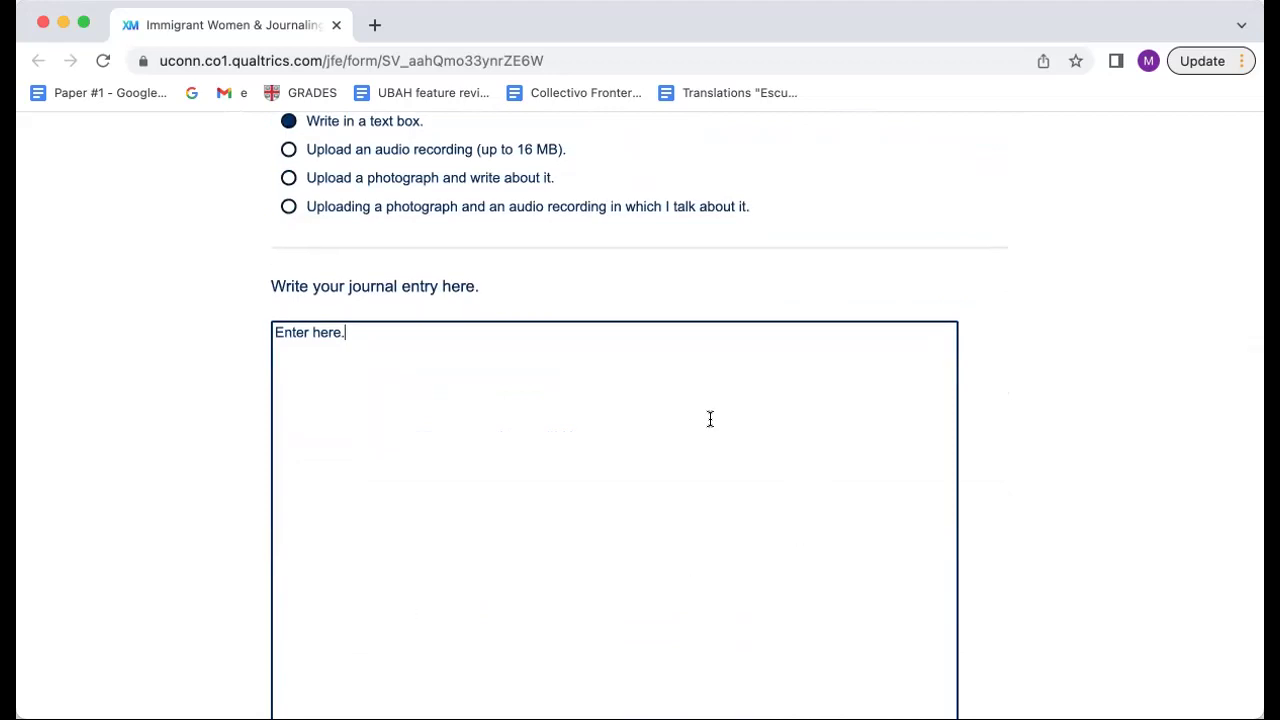
pyautogui.scroll(-5, 710, 419)
# Step: Submit the second entry, answer No to adding anything else, and submit the survey
pyautogui.click(967, 610)
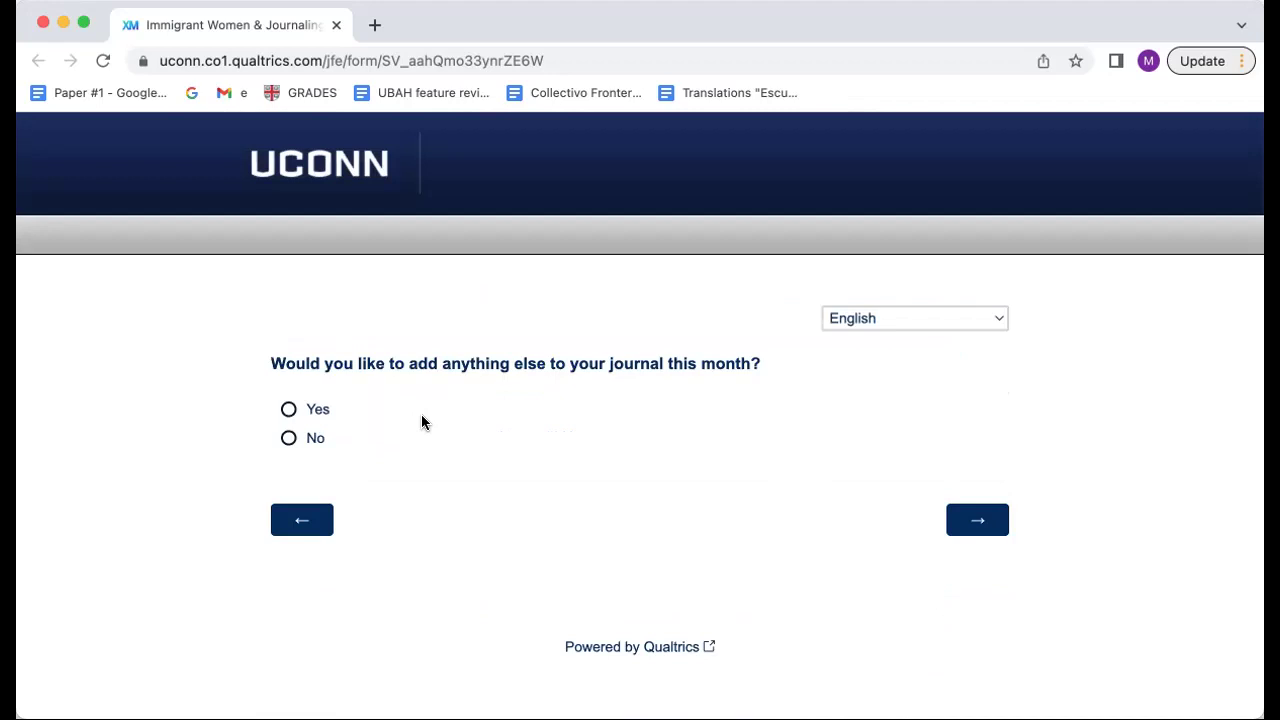
pyautogui.click(289, 438)
pyautogui.click(975, 517)
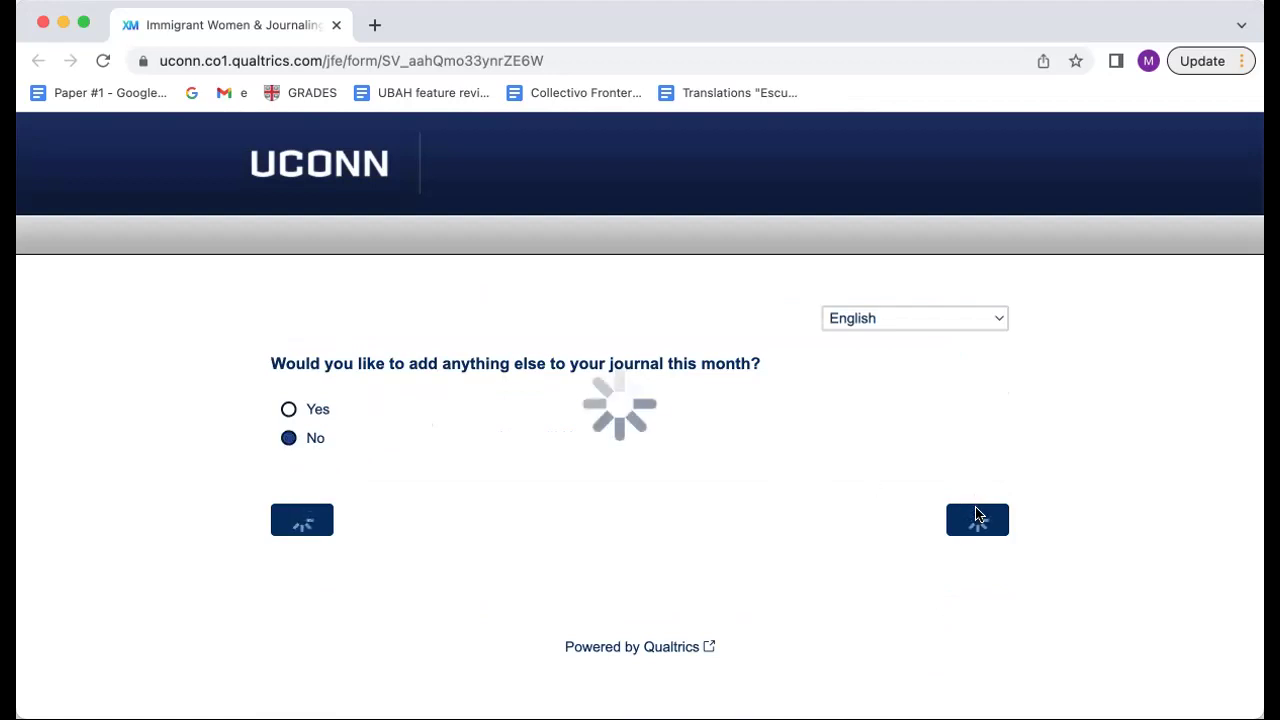